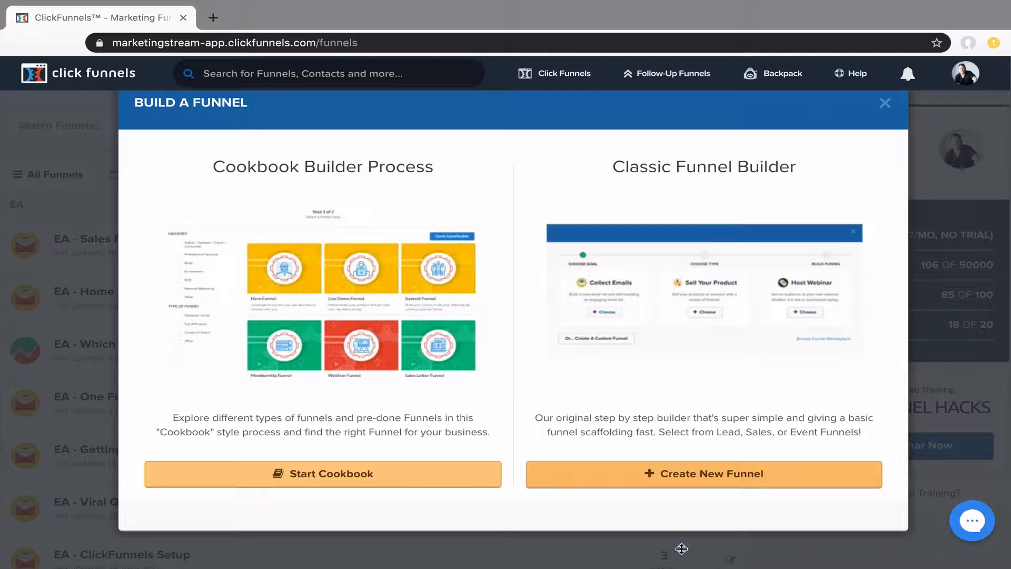
Open the Build a Funnel dialog offering the Cookbook Builder and Classic Funnel Builder
{"action": "left_click", "coordinate": [692, 476]}
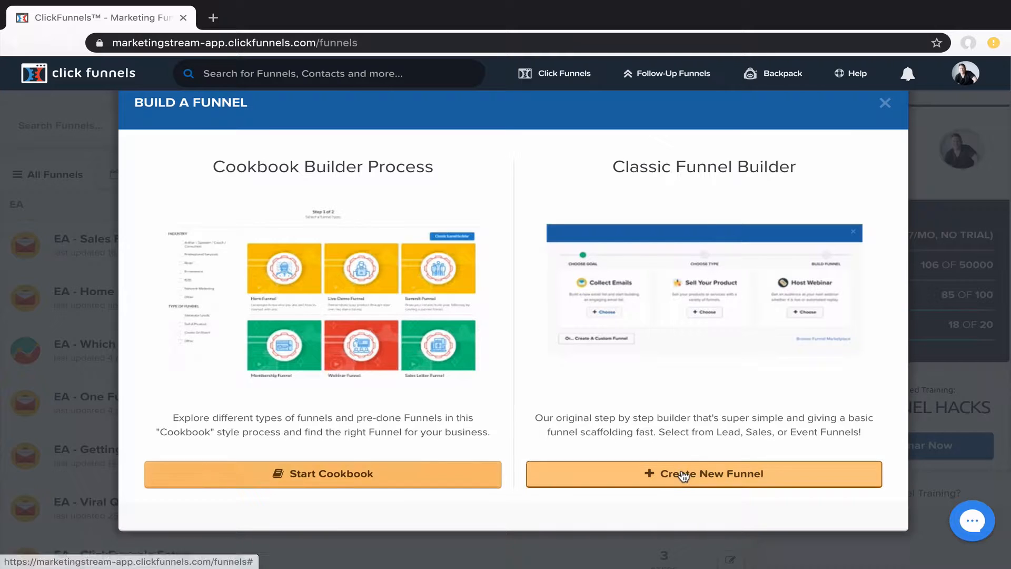
Create a Collect Emails funnel named 'Test Funnel' with the Clients group tag and build it
{"action": "left_click", "coordinate": [685, 474]}
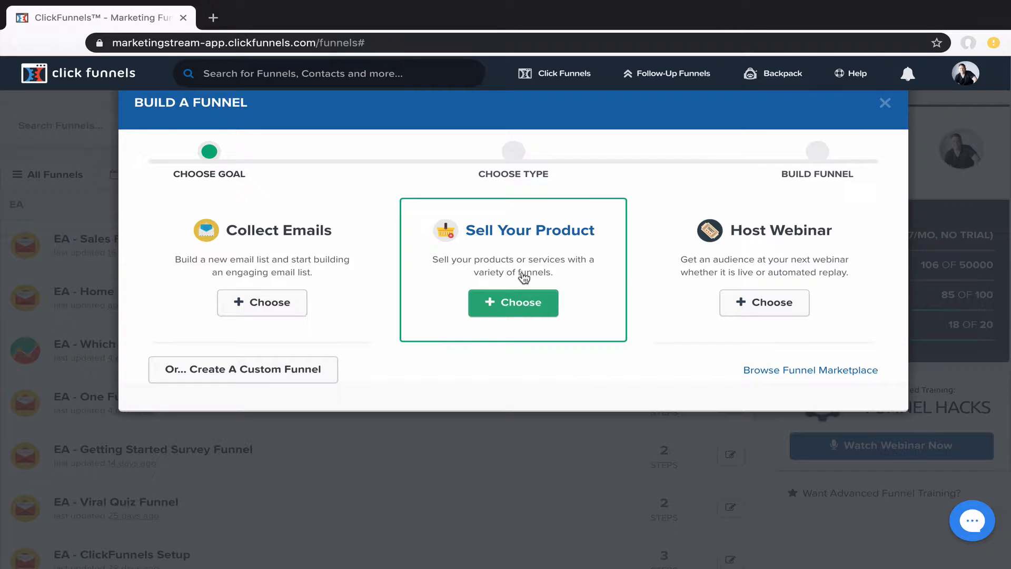
{"action": "left_click", "coordinate": [242, 263]}
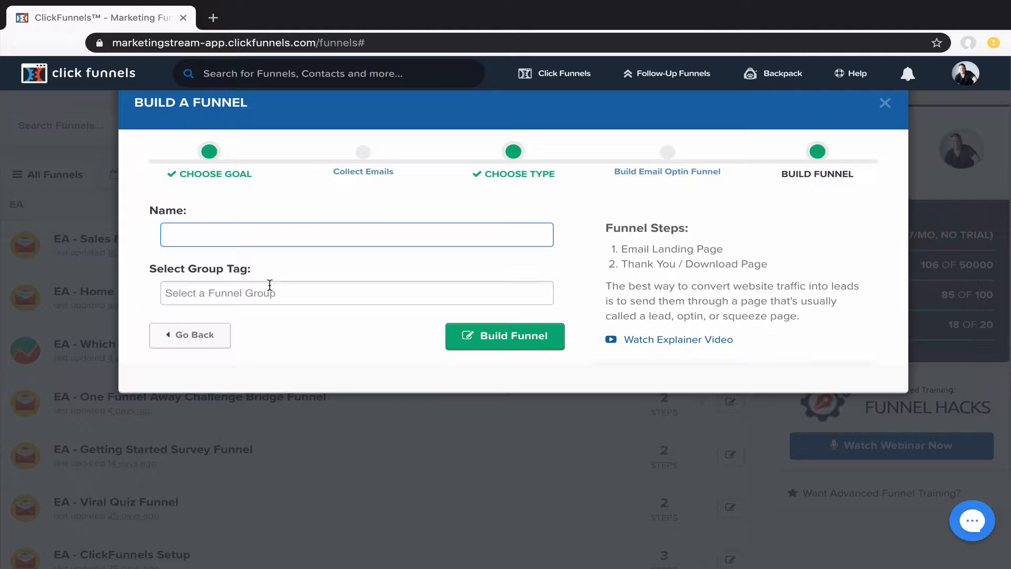
{"action": "type", "text": "Test Funnel"}
{"action": "left_click", "coordinate": [244, 291]}
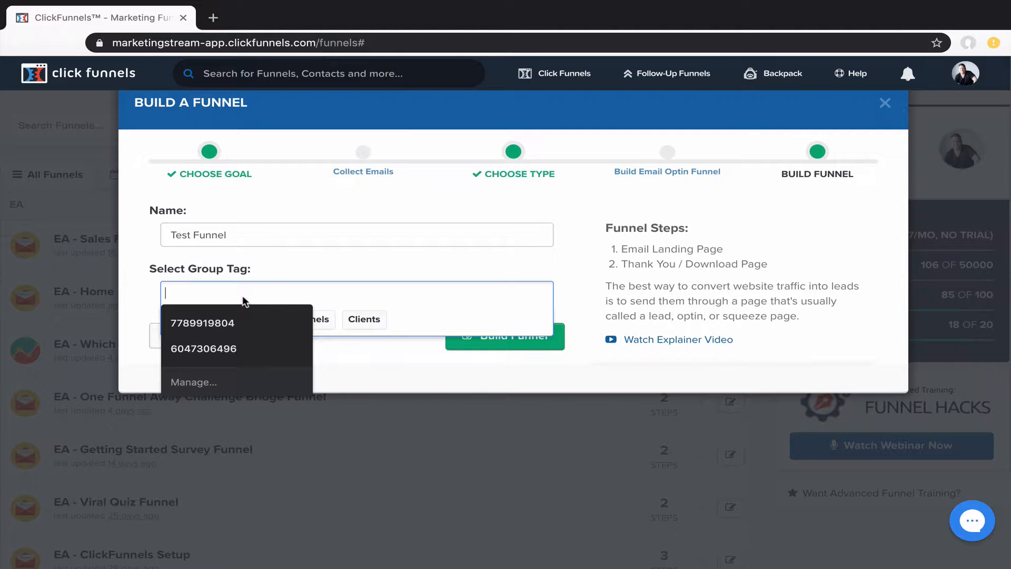
{"action": "left_click", "coordinate": [365, 319]}
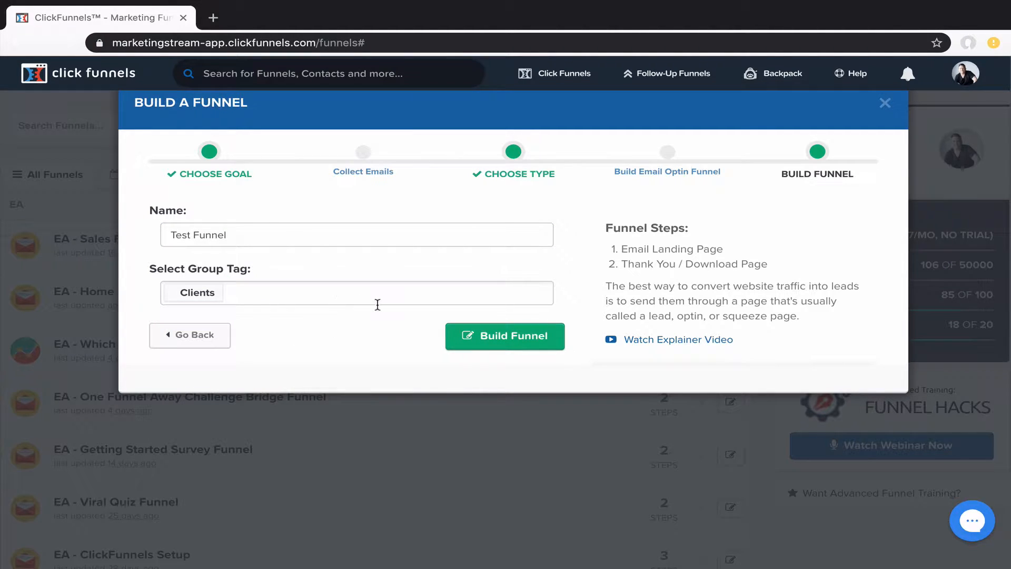
{"action": "left_click", "coordinate": [495, 341]}
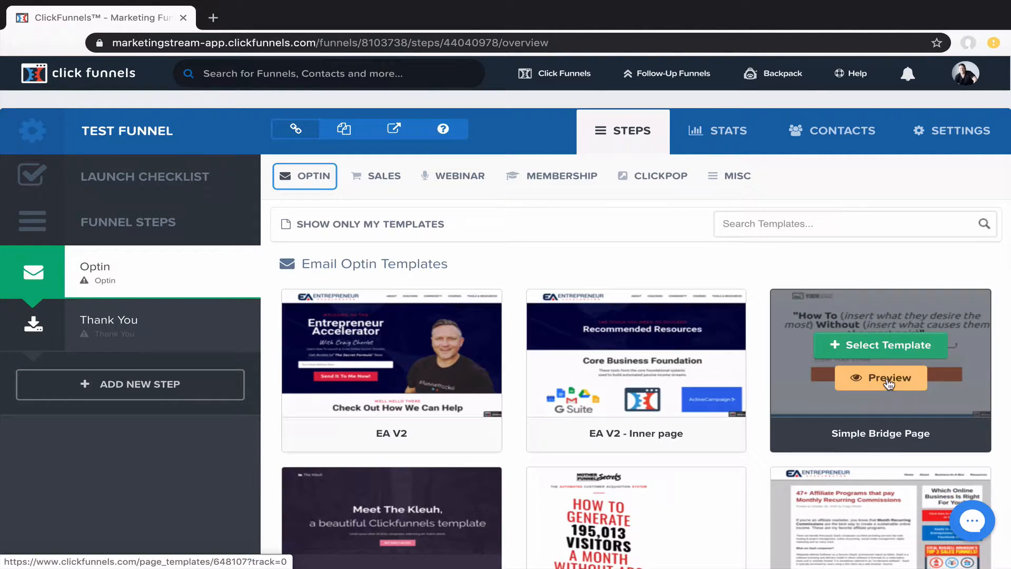
Choose the Simple Bridge Page template for the Optin step's page
{"action": "mouse_move", "coordinate": [910, 421]}
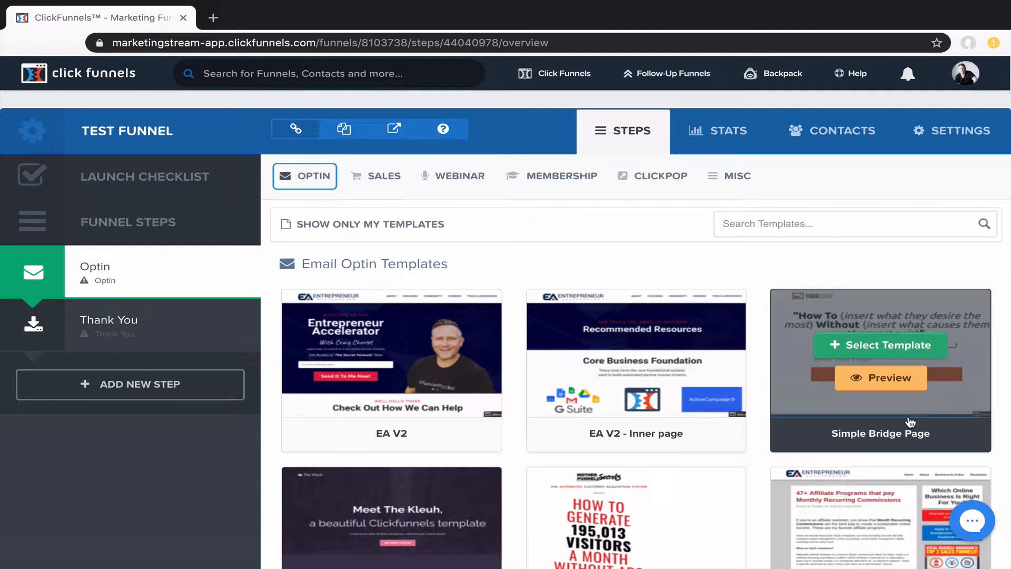
{"action": "left_click", "coordinate": [873, 351]}
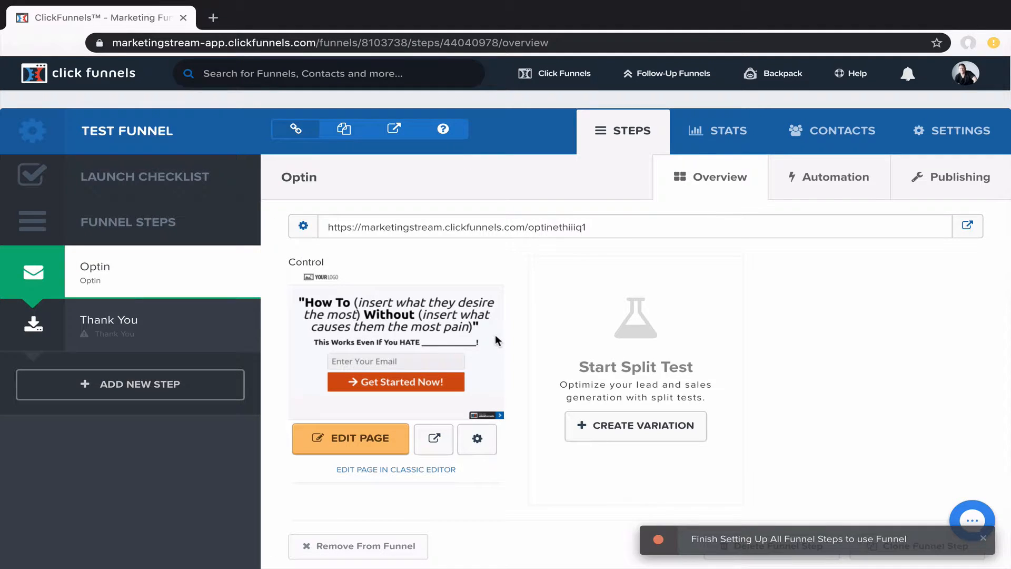
Switch to the Thank You step to show its Thank You Templates gallery
{"action": "left_click", "coordinate": [125, 322]}
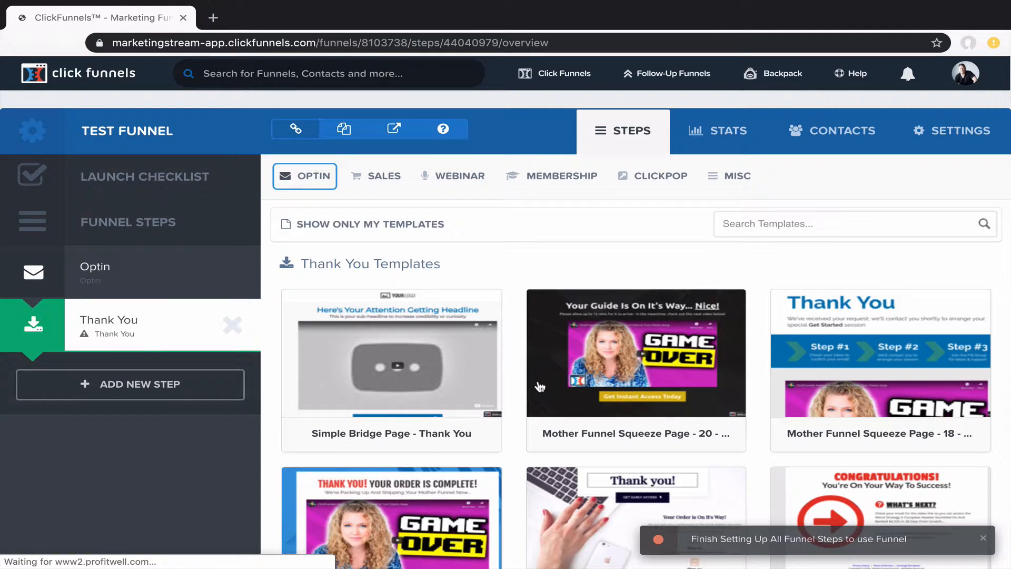
Select the dark blue Mother Funnel Squeeze Page 14 'THANKS! Check Your Email' template for Thank You
{"action": "mouse_move", "coordinate": [674, 409]}
{"action": "scroll", "coordinate": [674, 409], "scroll_direction": "down", "scroll_amount": 5}
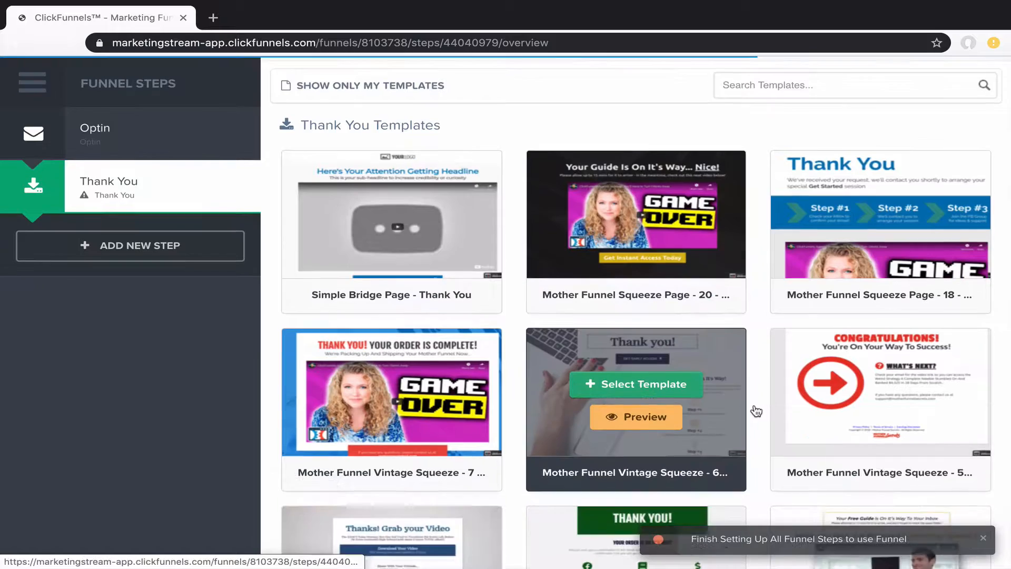
{"action": "scroll", "coordinate": [757, 411], "scroll_direction": "down", "scroll_amount": 1}
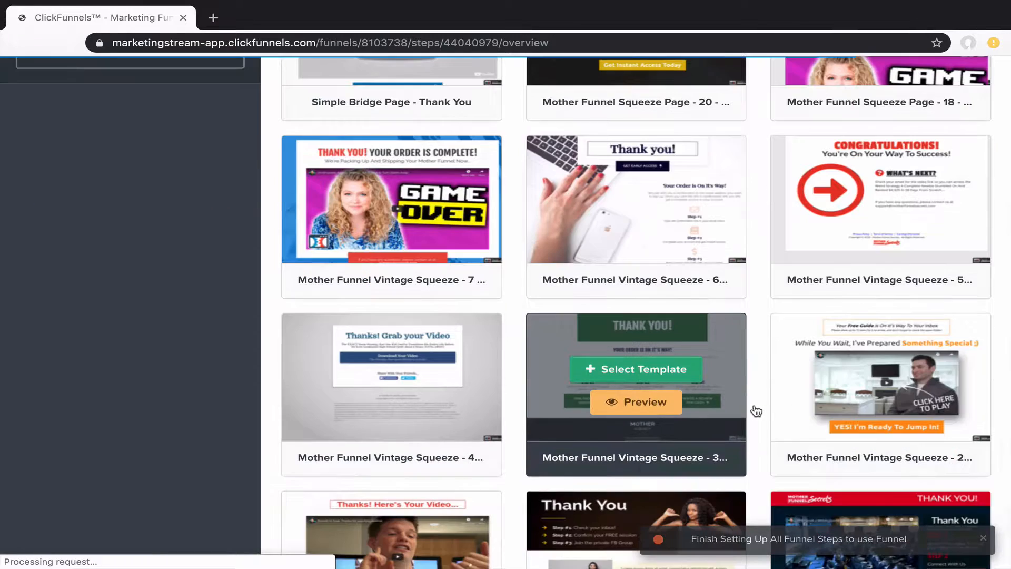
{"action": "mouse_move", "coordinate": [770, 420]}
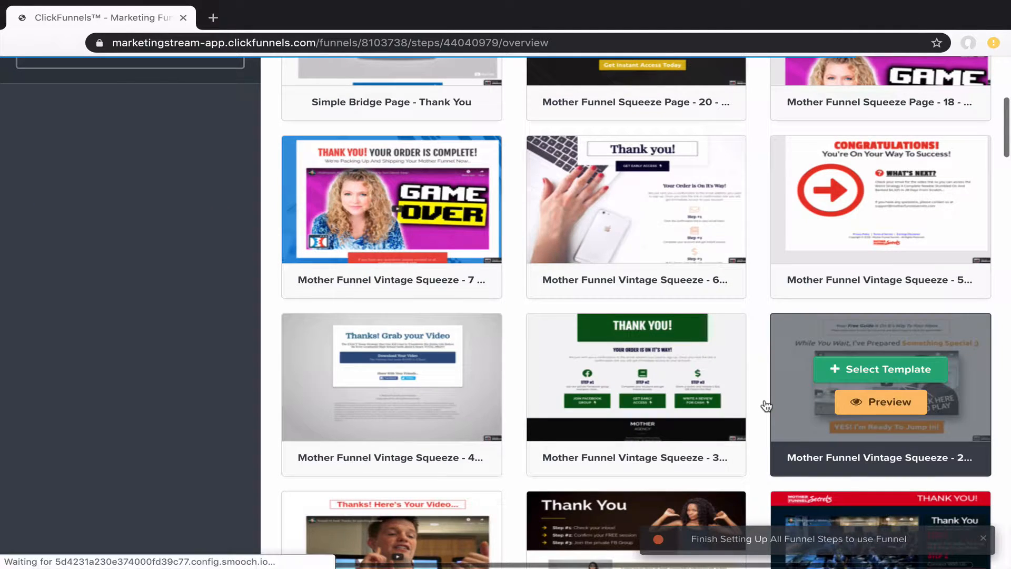
{"action": "scroll", "coordinate": [763, 387], "scroll_direction": "down", "scroll_amount": 3}
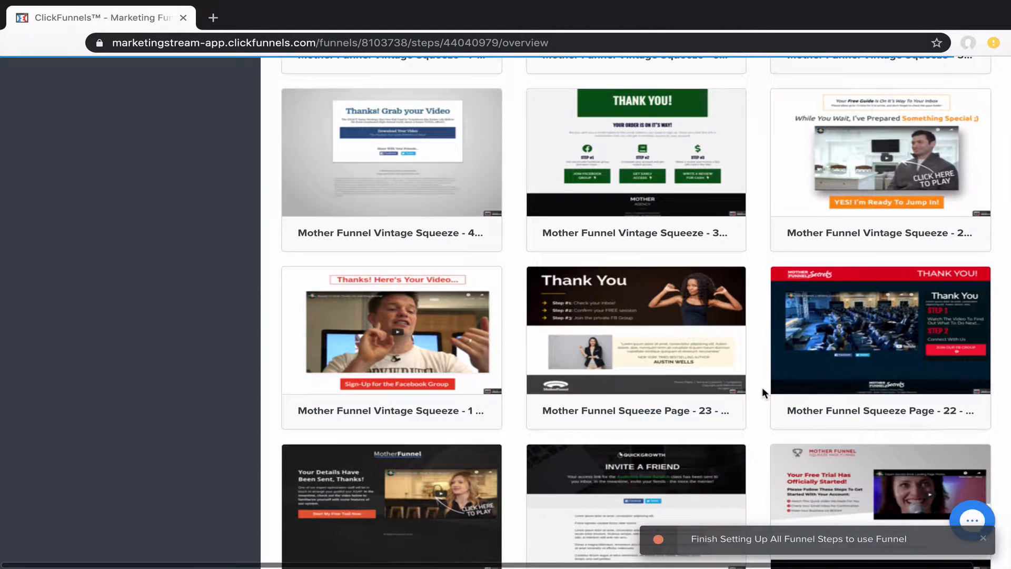
{"action": "scroll", "coordinate": [763, 388], "scroll_direction": "down", "scroll_amount": 2}
{"action": "scroll", "coordinate": [764, 400], "scroll_direction": "down", "scroll_amount": 2}
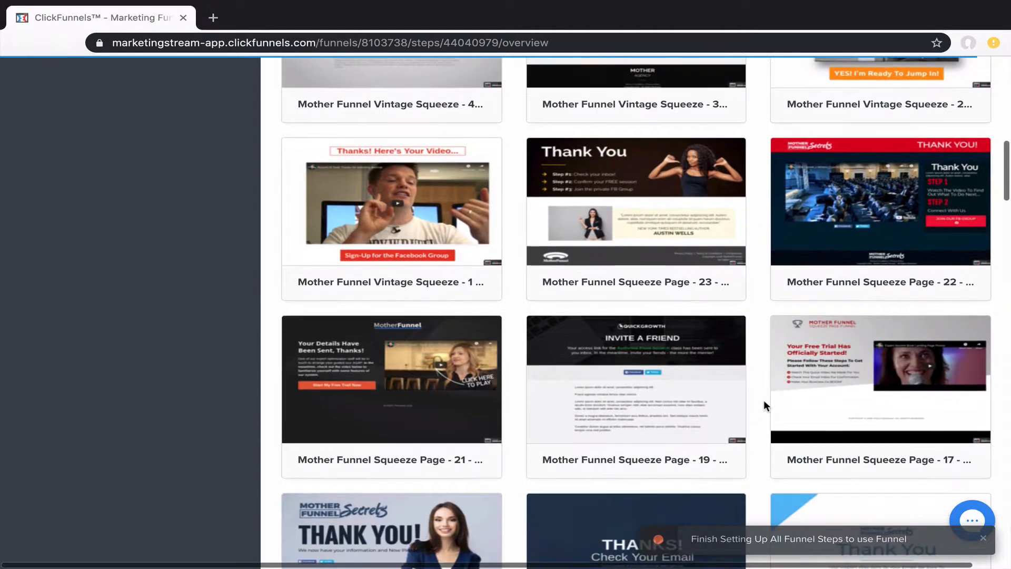
{"action": "scroll", "coordinate": [764, 400], "scroll_direction": "down", "scroll_amount": 2}
{"action": "scroll", "coordinate": [763, 400], "scroll_direction": "down", "scroll_amount": 1}
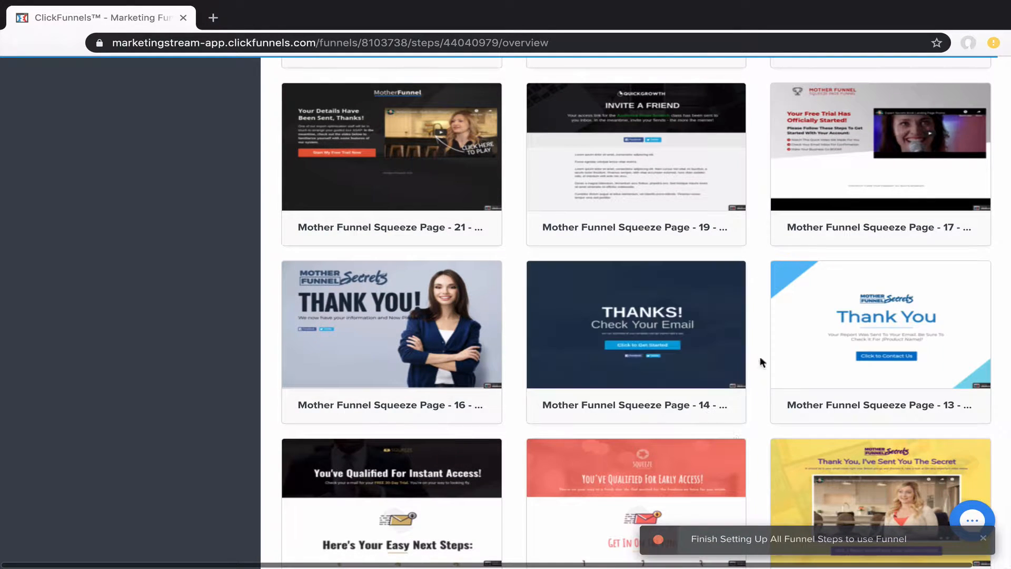
{"action": "mouse_move", "coordinate": [660, 352]}
{"action": "left_click", "coordinate": [638, 316]}
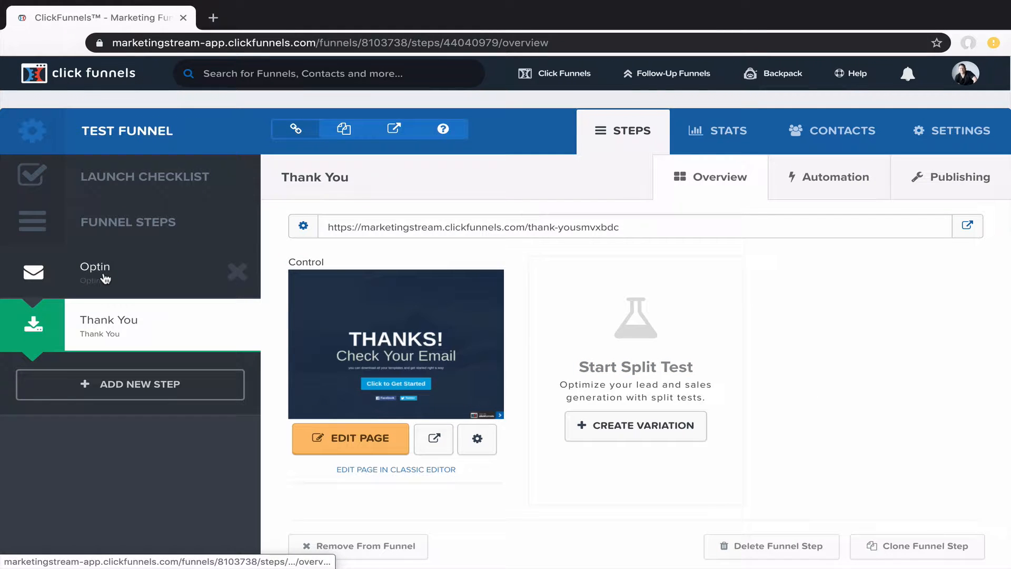
Return to the Optin step and open its page in the editor
{"action": "left_click", "coordinate": [105, 278]}
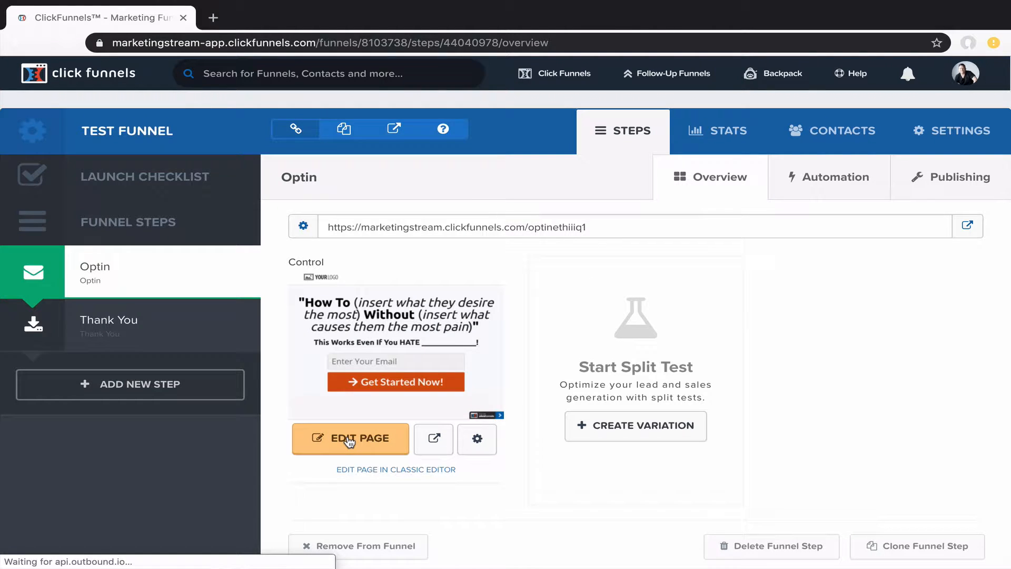
{"action": "left_click", "coordinate": [349, 440]}
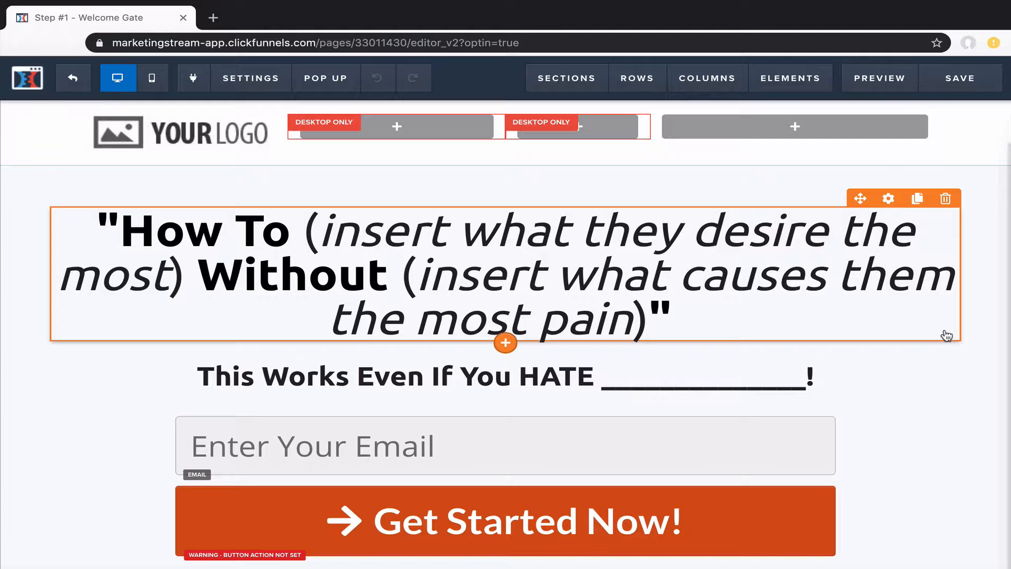
Set the Get Started Now! button's action to Submit Order / Submit Form
{"action": "scroll", "coordinate": [632, 521], "scroll_direction": "down", "scroll_amount": 2}
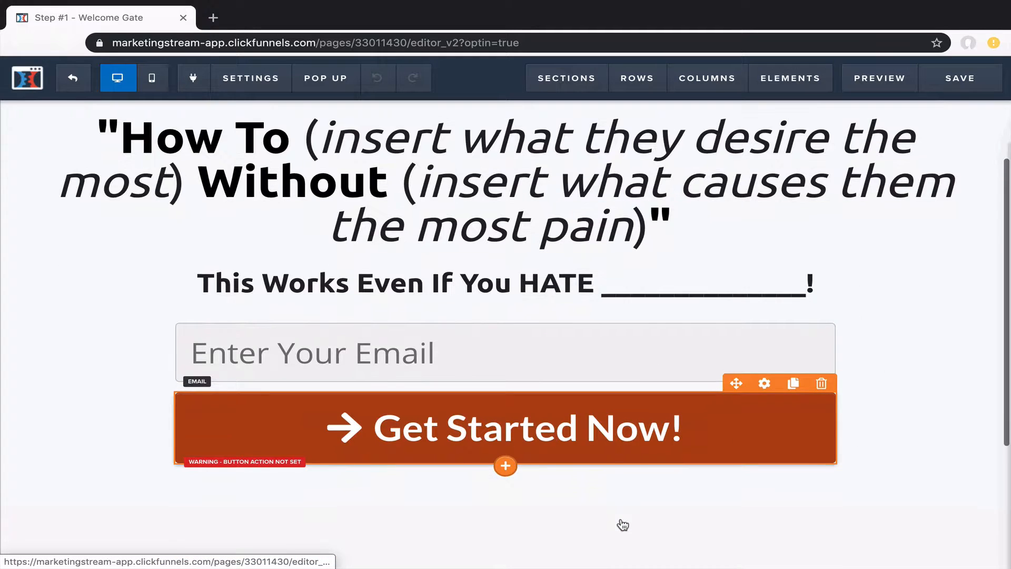
{"action": "left_click", "coordinate": [544, 436]}
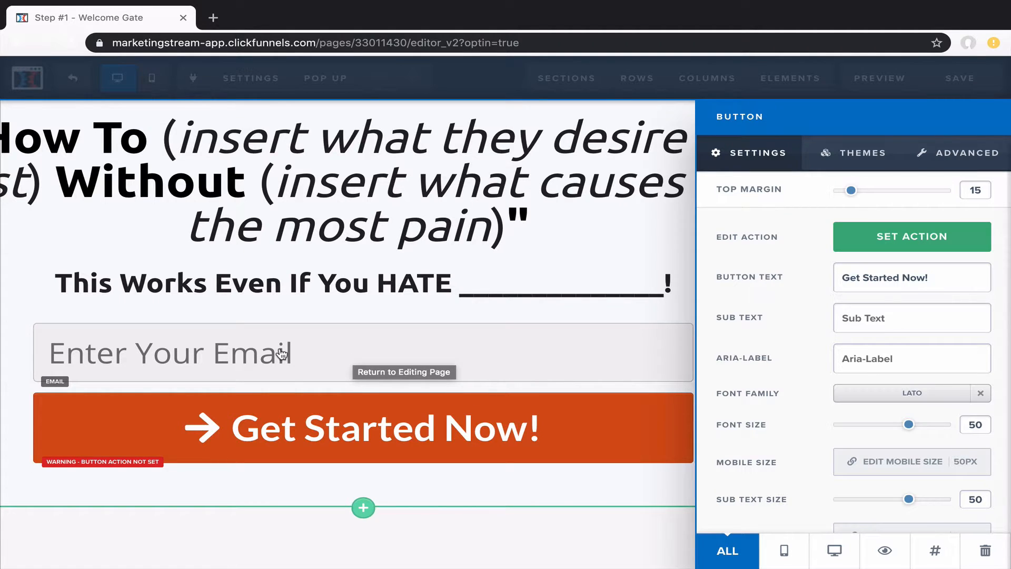
{"action": "left_click", "coordinate": [901, 237]}
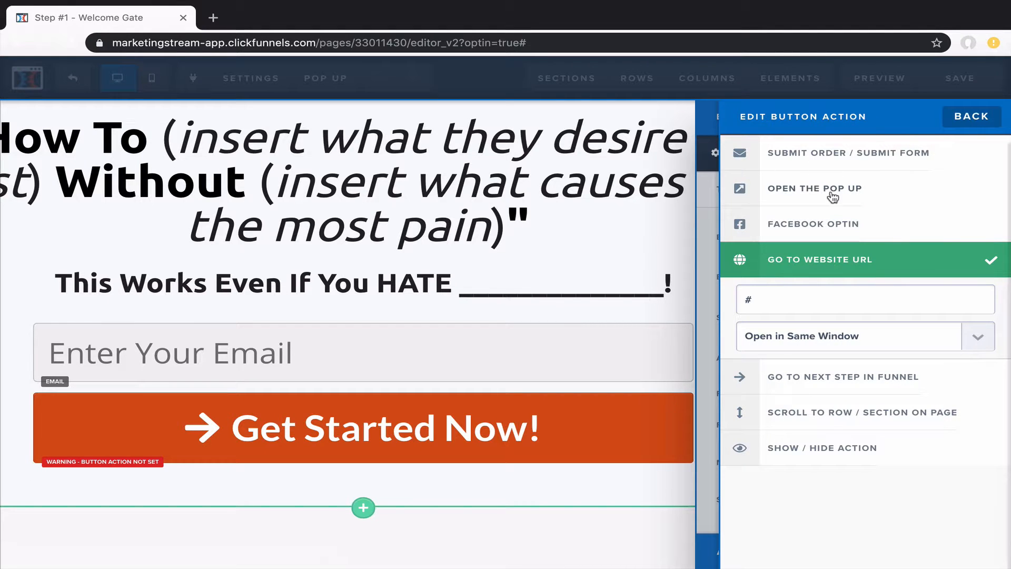
{"action": "left_click", "coordinate": [838, 161]}
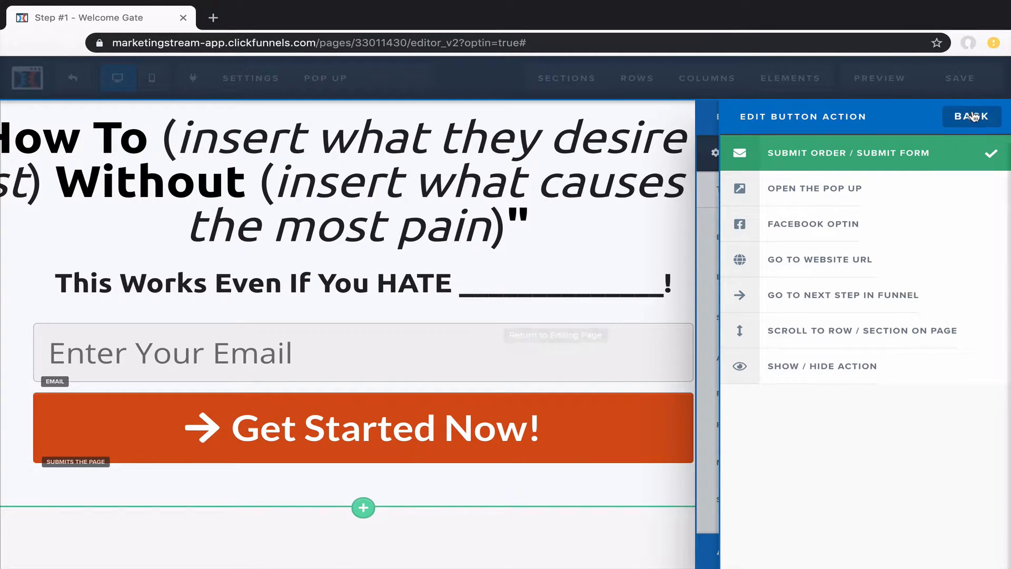
{"action": "left_click", "coordinate": [506, 321]}
{"action": "left_click", "coordinate": [557, 273]}
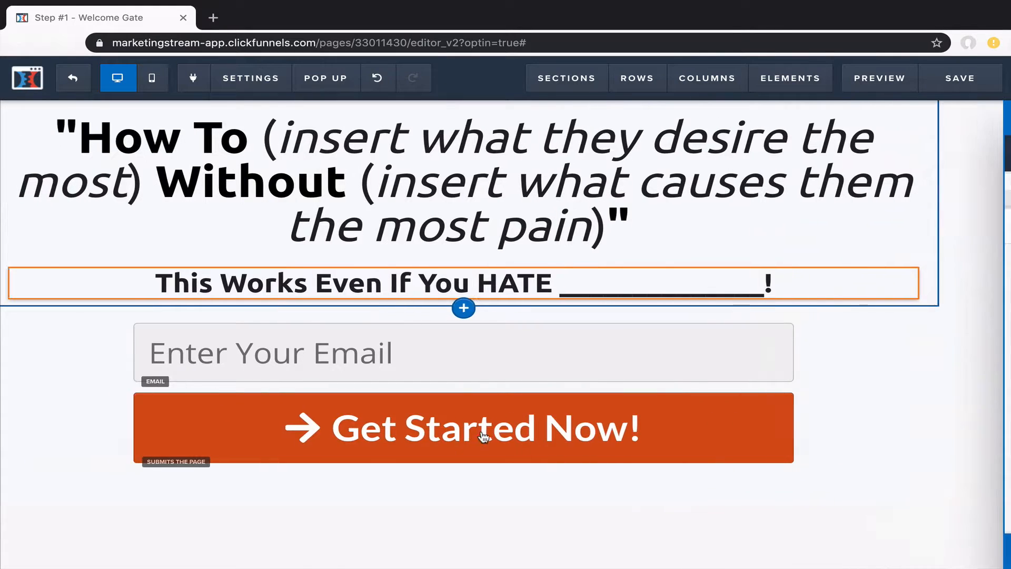
Check the email input field's settings, then close them
{"action": "left_click", "coordinate": [497, 374]}
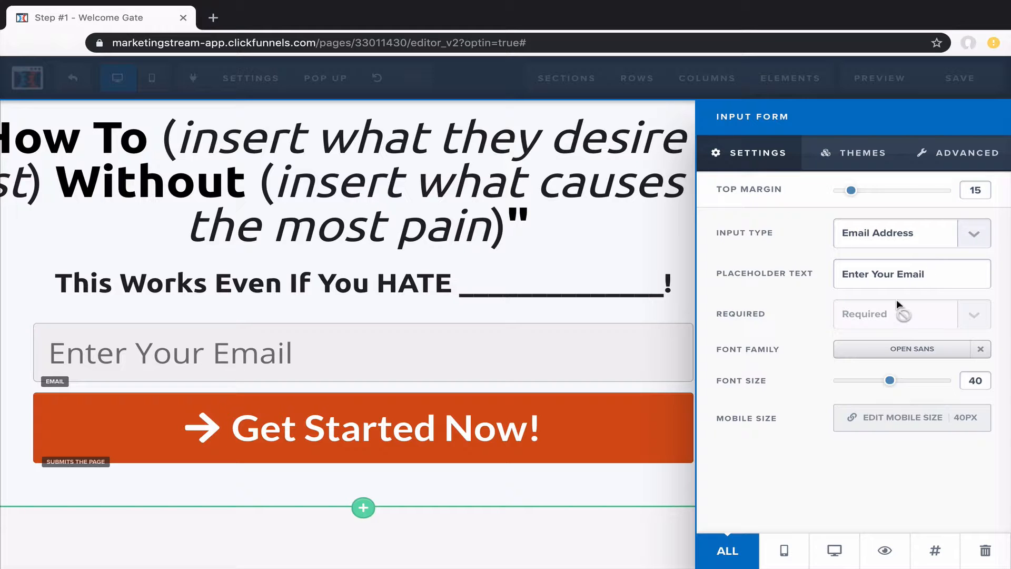
{"action": "left_click", "coordinate": [610, 283]}
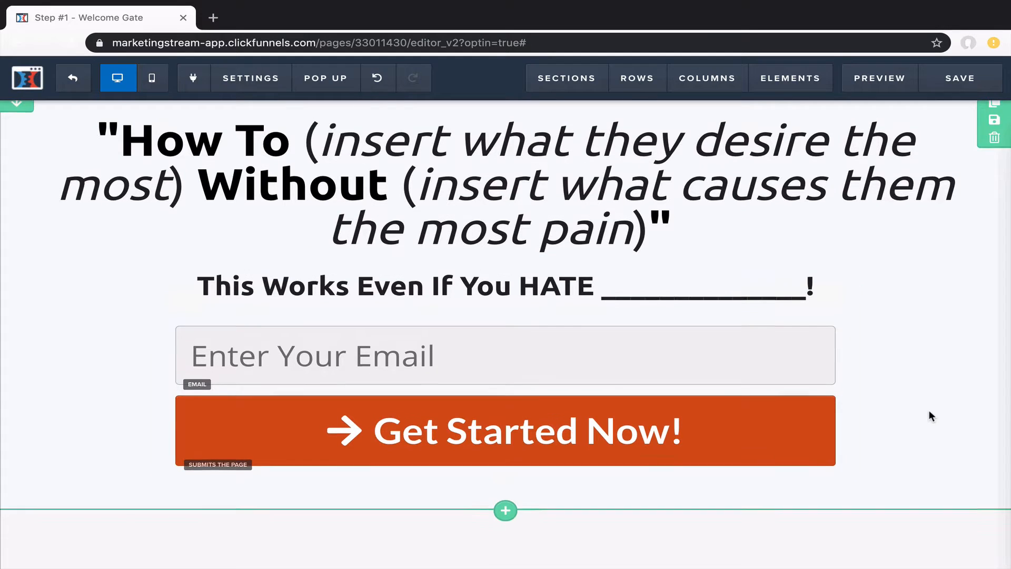
{"action": "scroll", "coordinate": [932, 416], "scroll_direction": "up", "scroll_amount": 2}
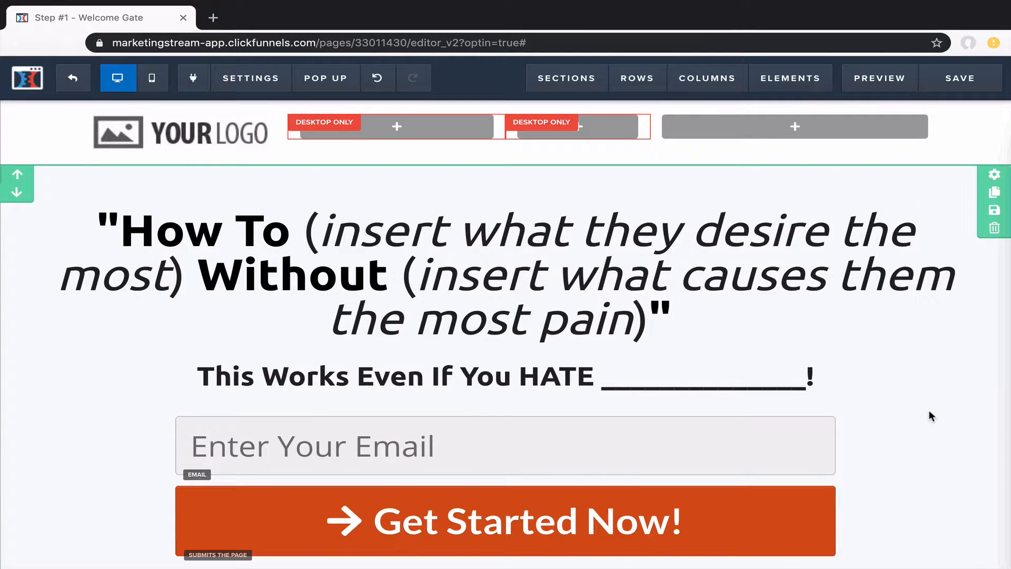
Connect the optin page to ActiveCampaign1 with the Add To List action targeting Main List
{"action": "mouse_move", "coordinate": [255, 85]}
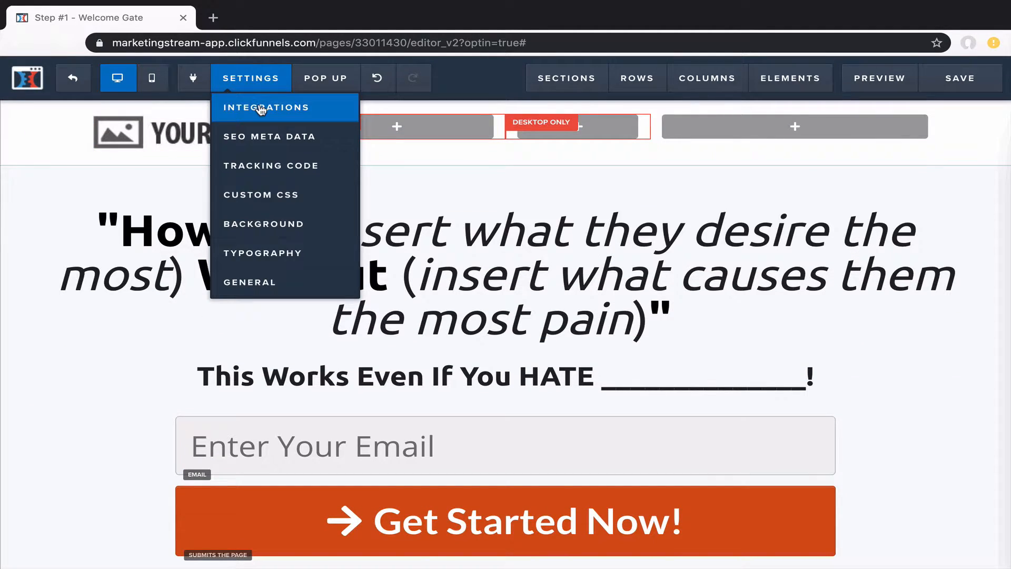
{"action": "left_click", "coordinate": [260, 108]}
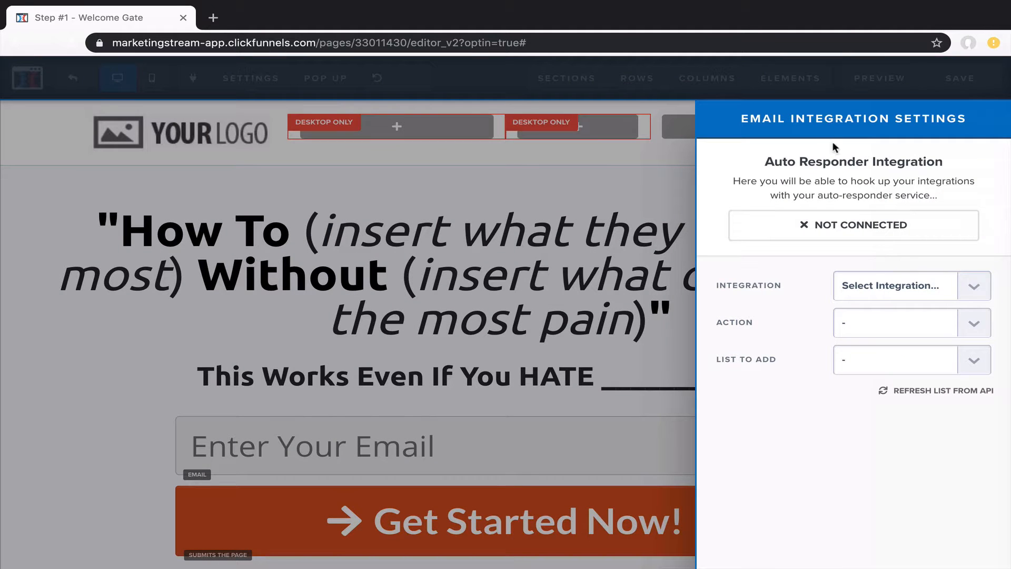
{"action": "left_click", "coordinate": [890, 286]}
{"action": "left_click", "coordinate": [873, 354]}
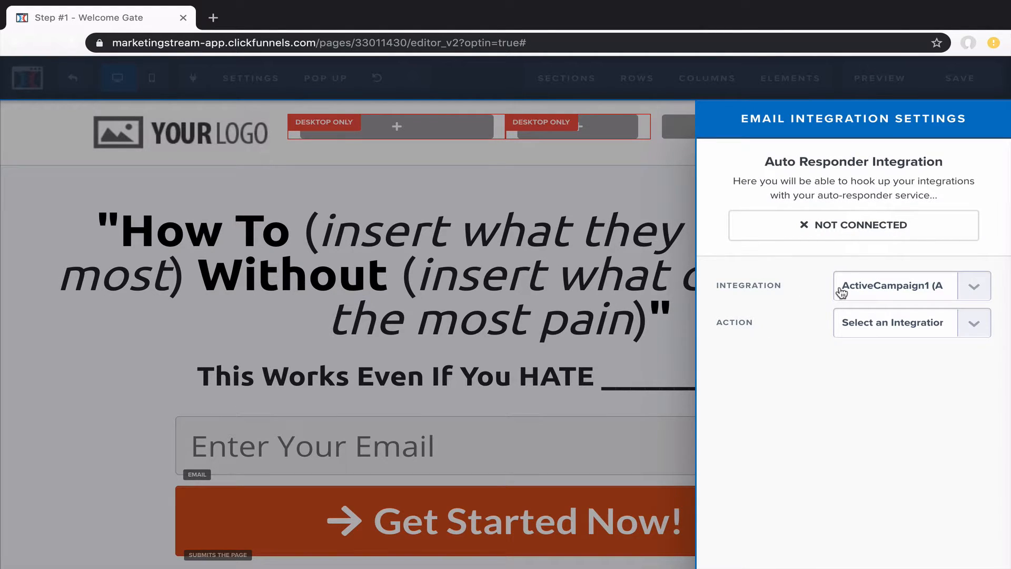
{"action": "left_click", "coordinate": [901, 326]}
{"action": "left_click", "coordinate": [899, 336]}
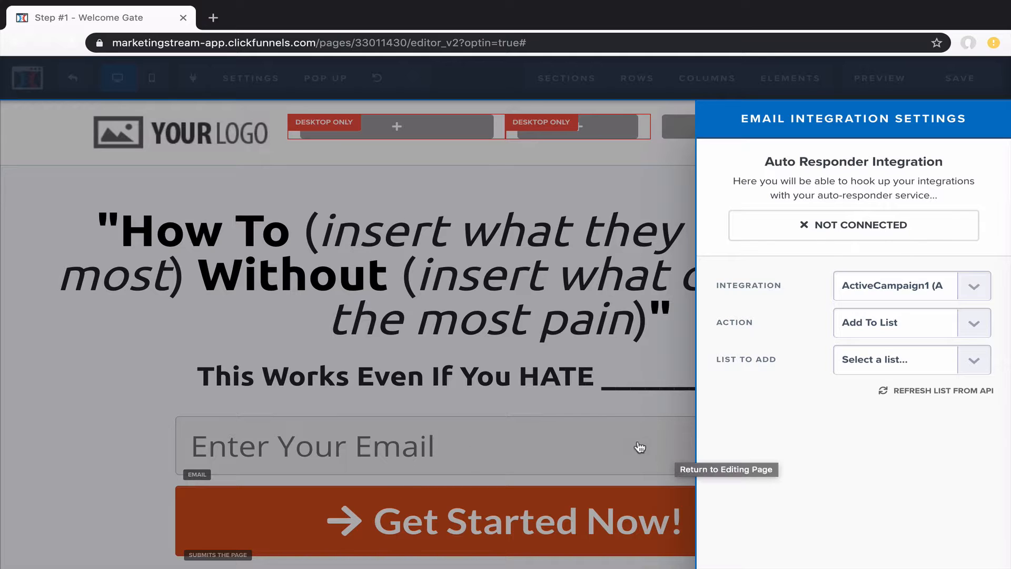
{"action": "left_click", "coordinate": [870, 367]}
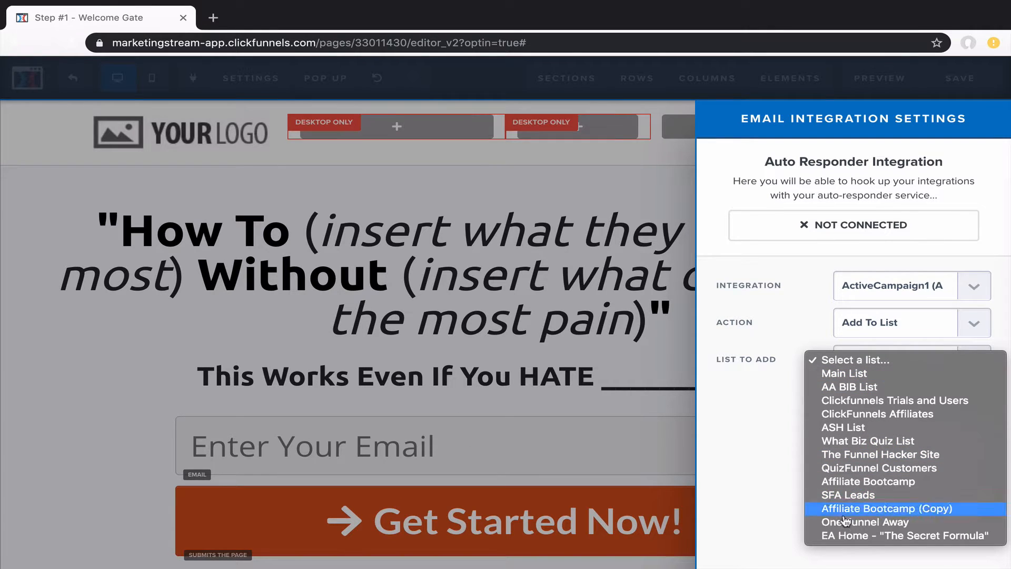
{"action": "left_click", "coordinate": [860, 375]}
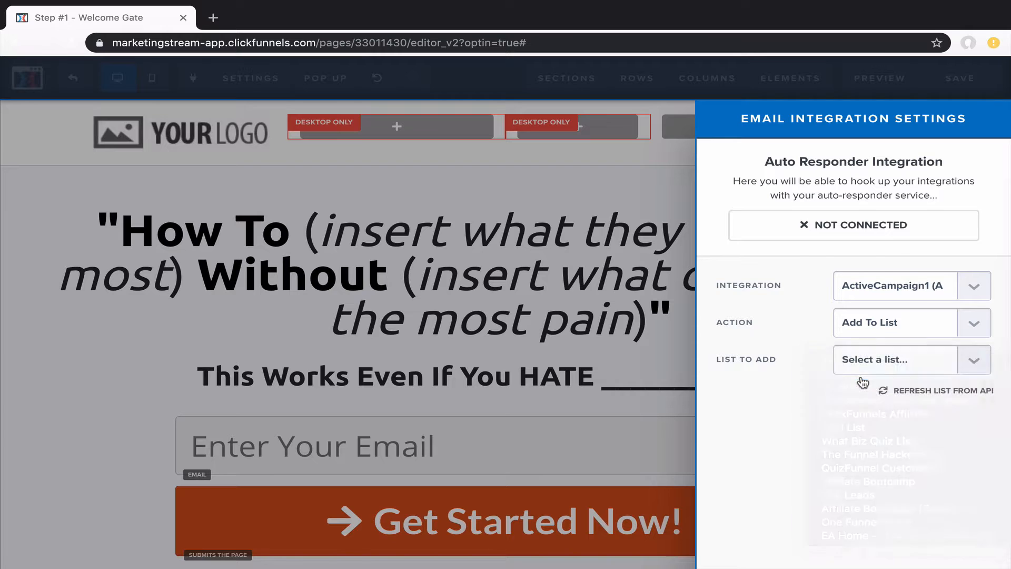
{"action": "left_click", "coordinate": [665, 221]}
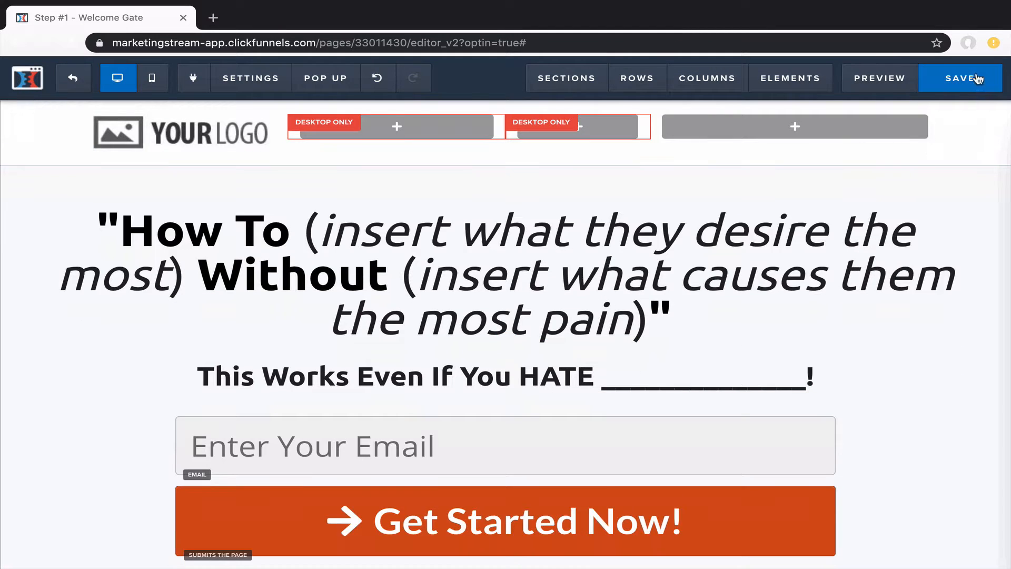
Review the optin page by scrolling through it, then save it
{"action": "scroll", "coordinate": [724, 305], "scroll_direction": "down", "scroll_amount": 3}
{"action": "scroll", "coordinate": [725, 307], "scroll_direction": "down", "scroll_amount": 2}
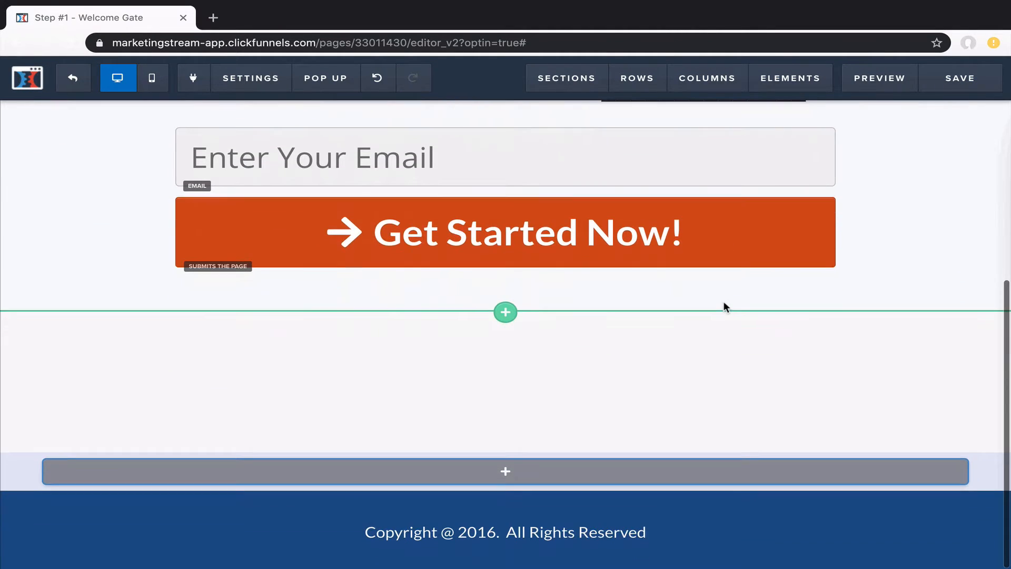
{"action": "scroll", "coordinate": [725, 307], "scroll_direction": "up", "scroll_amount": 5}
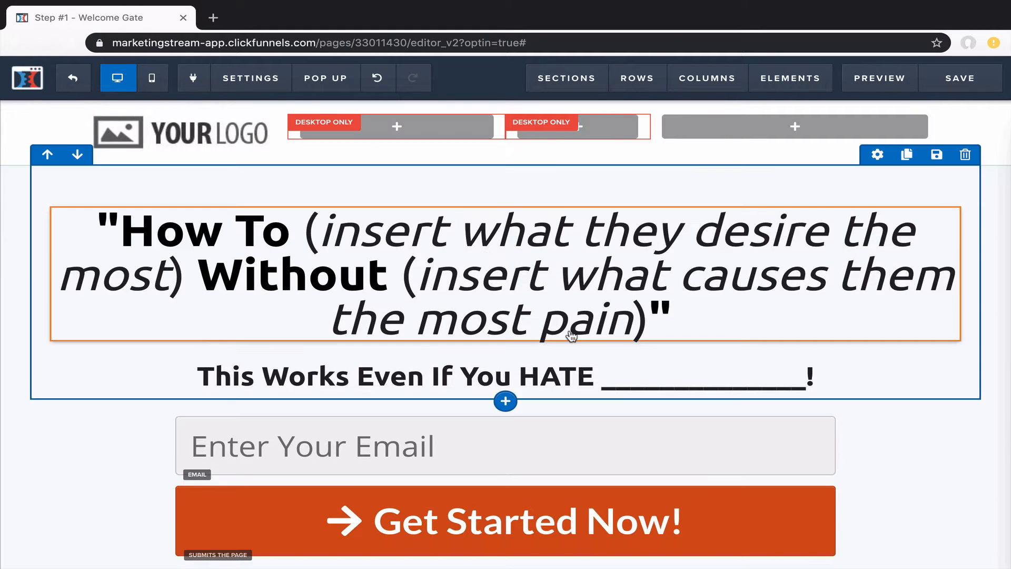
{"action": "scroll", "coordinate": [716, 450], "scroll_direction": "down", "scroll_amount": 1}
{"action": "scroll", "coordinate": [718, 447], "scroll_direction": "down", "scroll_amount": 3}
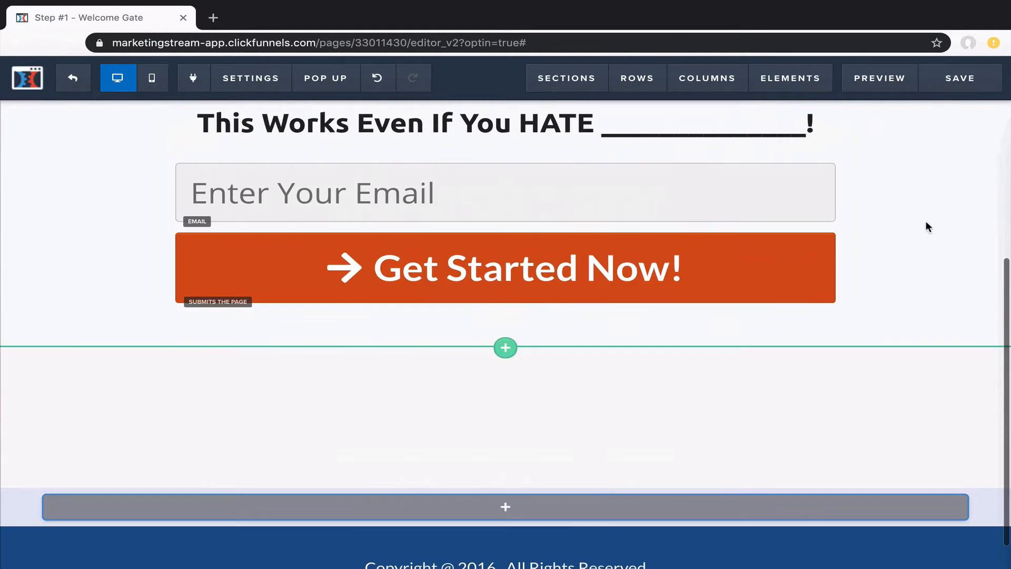
{"action": "left_click", "coordinate": [965, 83]}
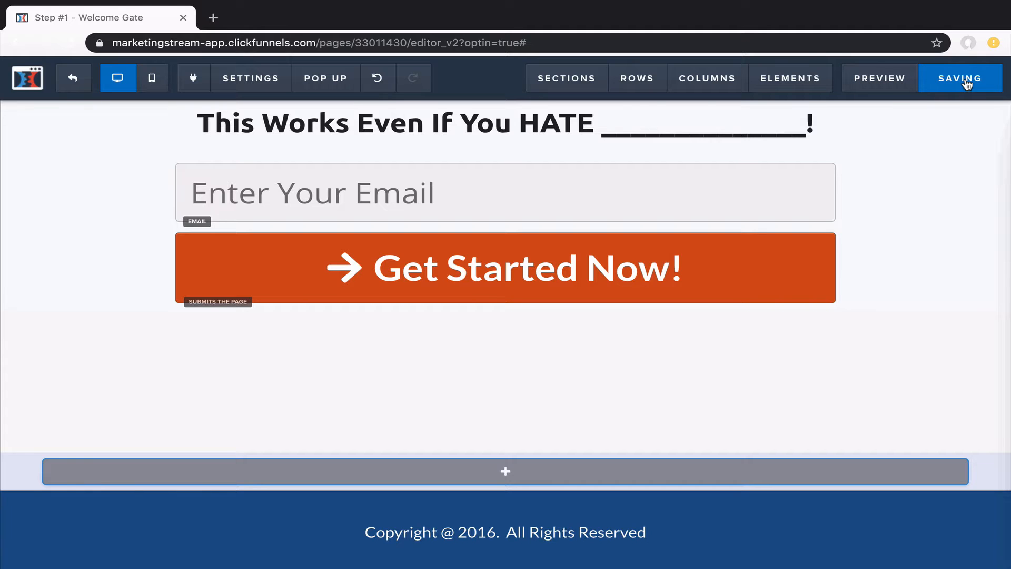
{"action": "scroll", "coordinate": [927, 174], "scroll_direction": "up", "scroll_amount": 5}
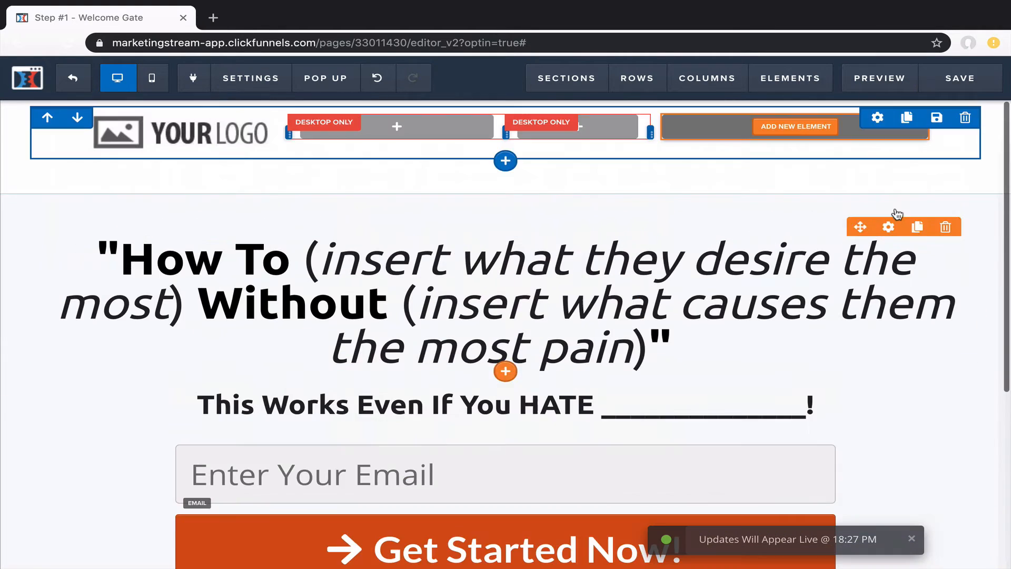
Preview the optin page in a new tab, scroll through it, and return to the editor tab
{"action": "left_click", "coordinate": [883, 78]}
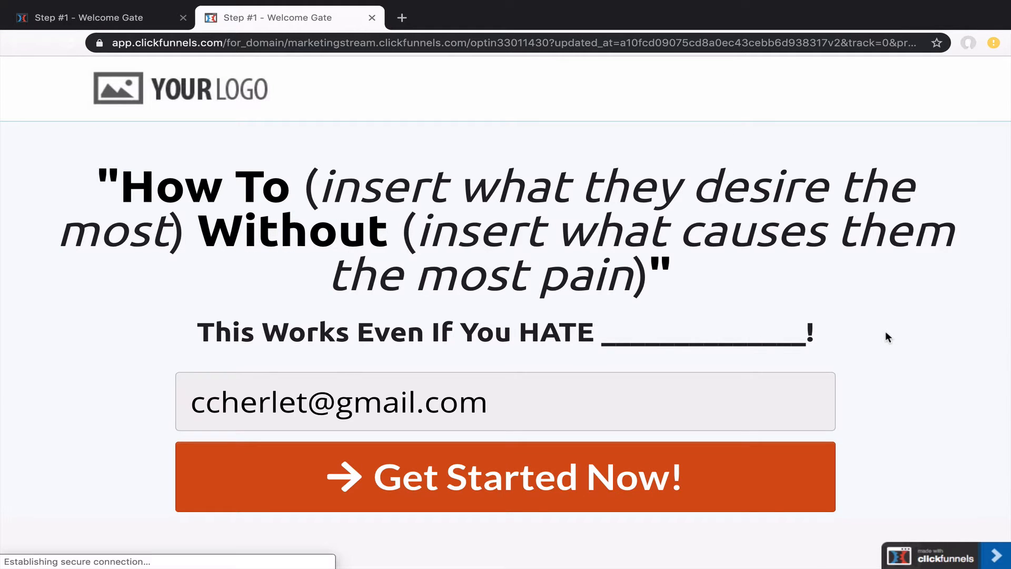
{"action": "scroll", "coordinate": [886, 332], "scroll_direction": "down", "scroll_amount": 3}
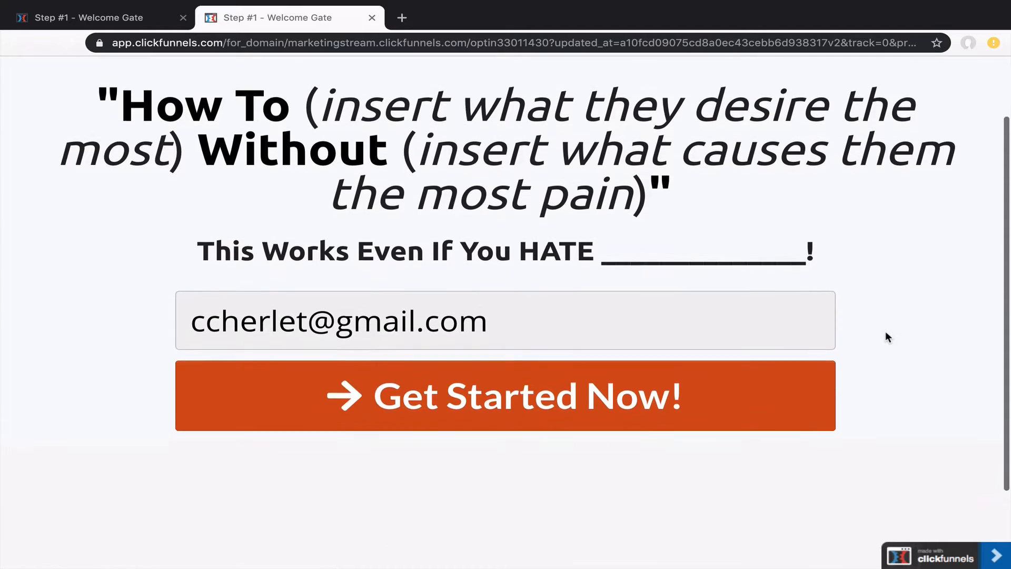
{"action": "scroll", "coordinate": [887, 334], "scroll_direction": "down", "scroll_amount": 3}
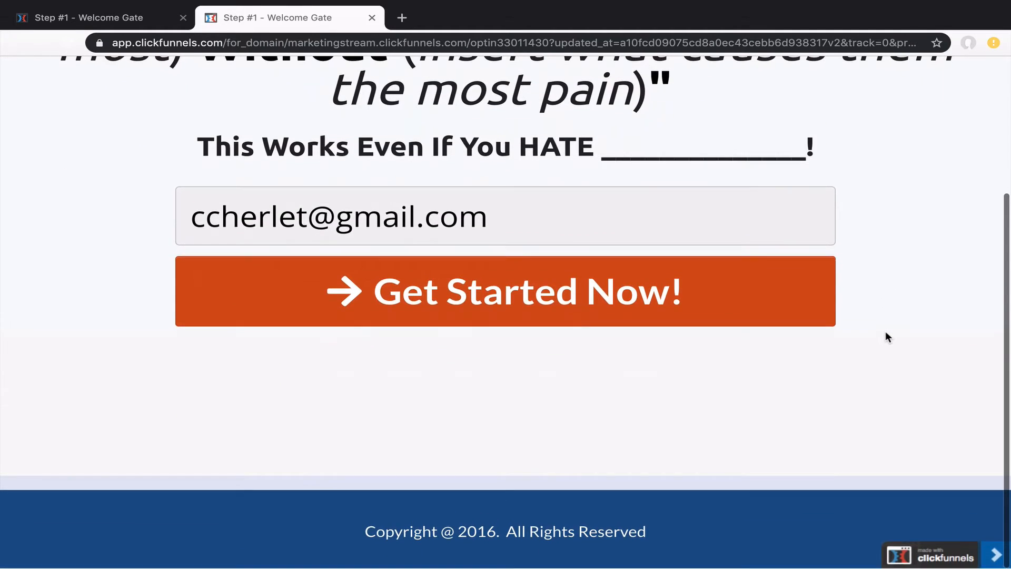
{"action": "scroll", "coordinate": [887, 334], "scroll_direction": "up", "scroll_amount": 5}
{"action": "scroll", "coordinate": [886, 338], "scroll_direction": "up", "scroll_amount": 2}
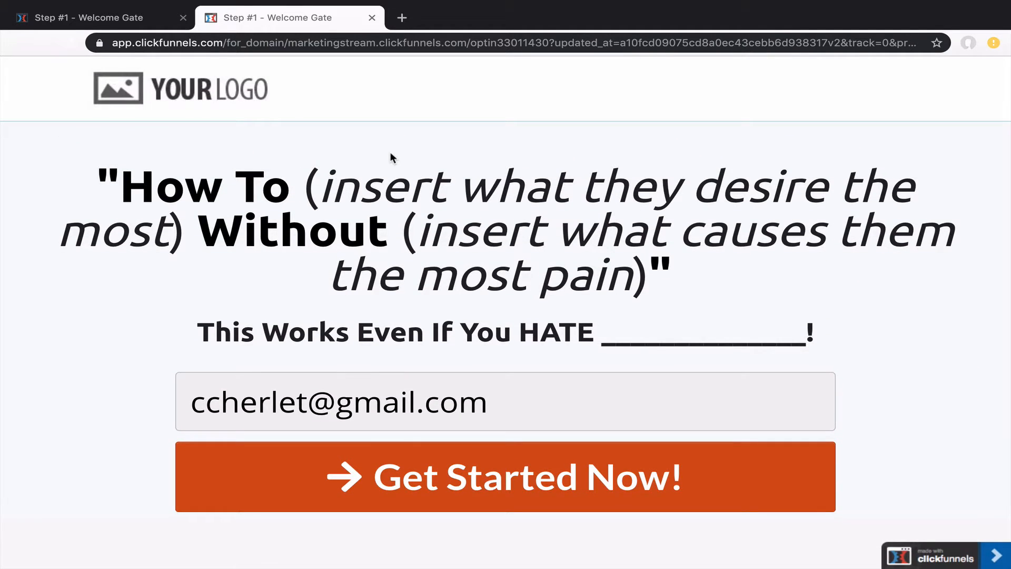
{"action": "left_click", "coordinate": [144, 22]}
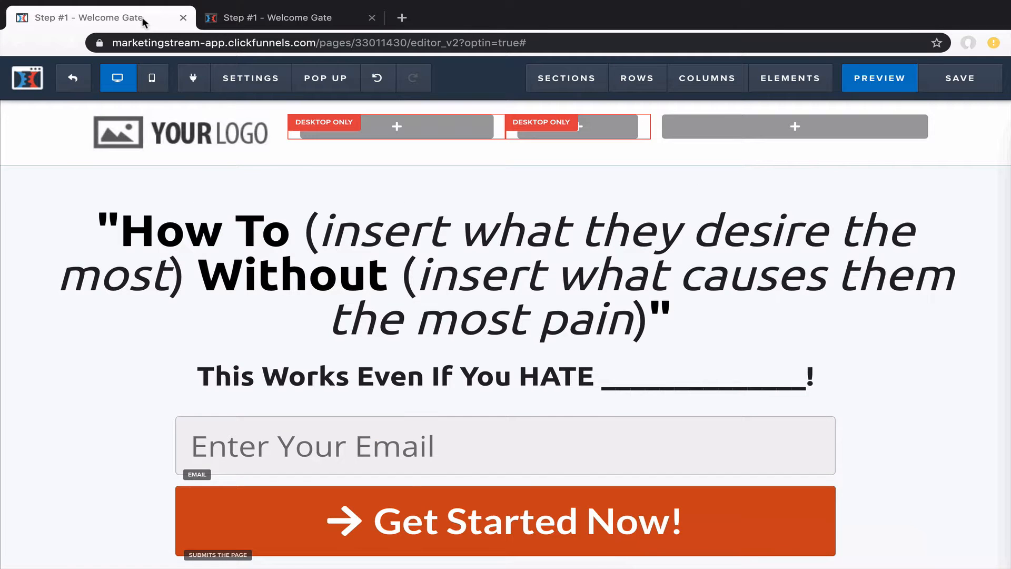
Exit the optin editor and preview the 'THANKS! Check Your Email' Thank You page in a new tab
{"action": "left_click", "coordinate": [79, 86]}
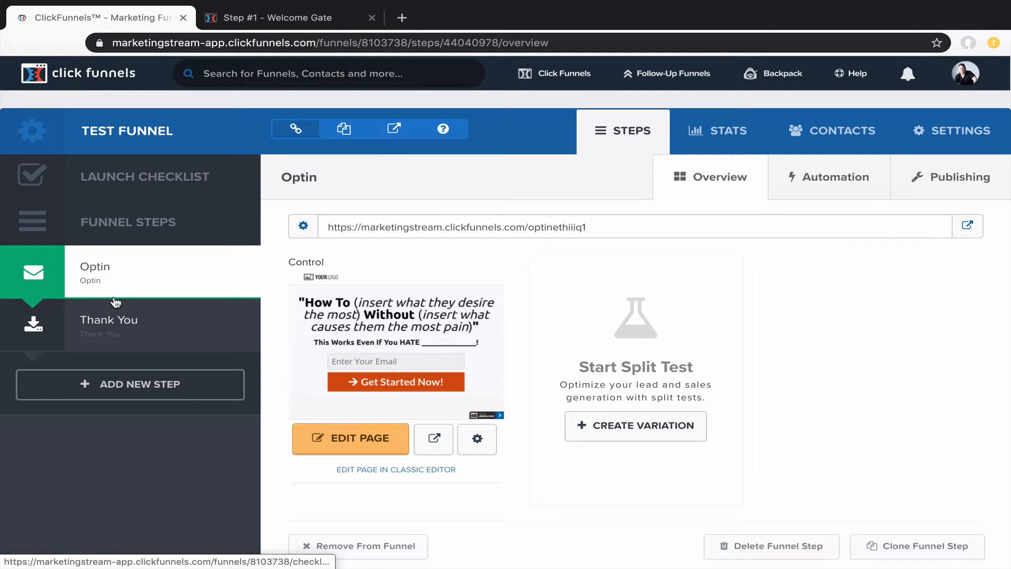
{"action": "left_click", "coordinate": [113, 321]}
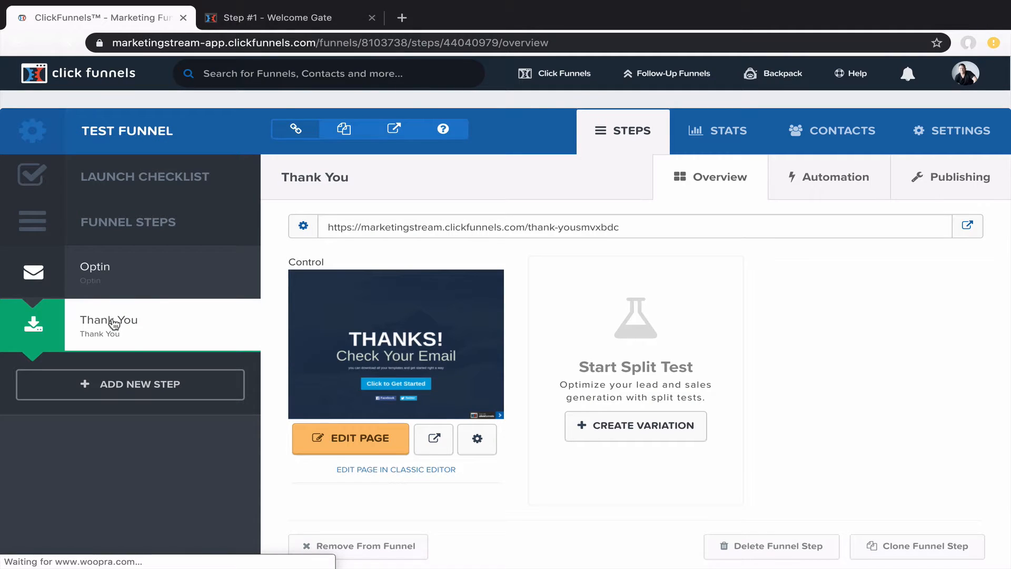
{"action": "left_click", "coordinate": [434, 440]}
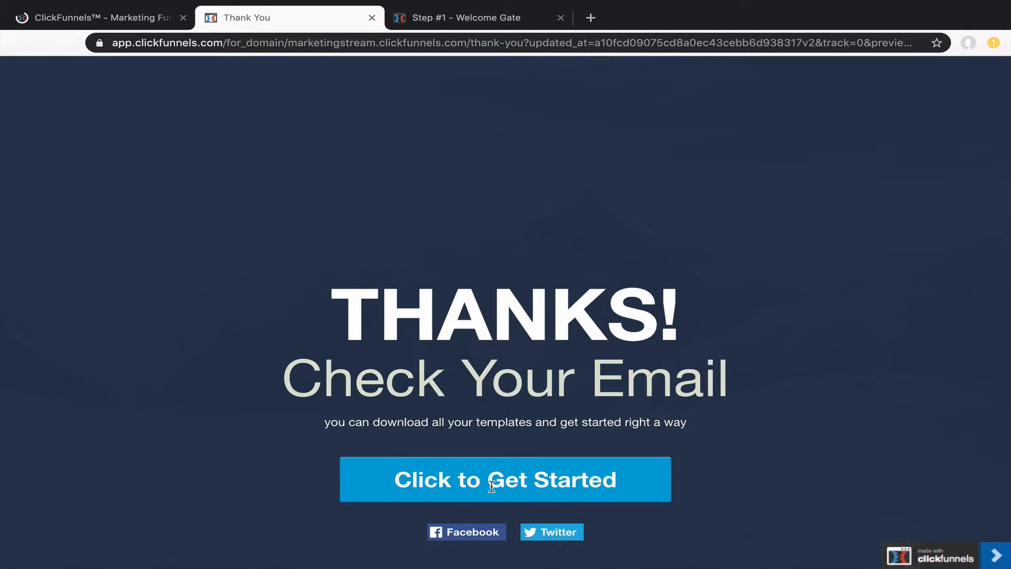
Scroll through the Thank You preview, then return to the Test Funnel's Thank You step
{"action": "scroll", "coordinate": [726, 298], "scroll_direction": "down", "scroll_amount": 3}
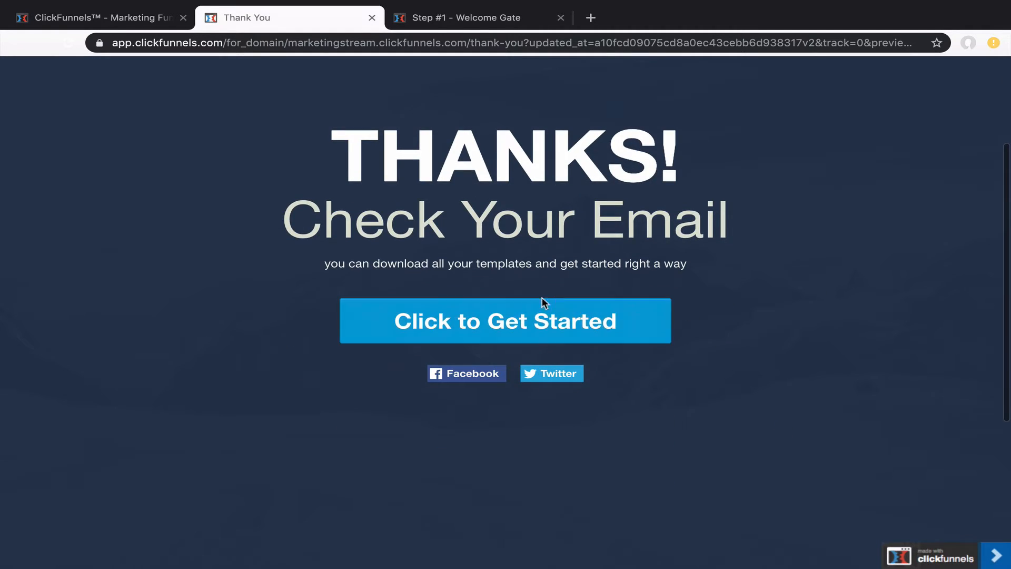
{"action": "scroll", "coordinate": [523, 319], "scroll_direction": "up", "scroll_amount": 3}
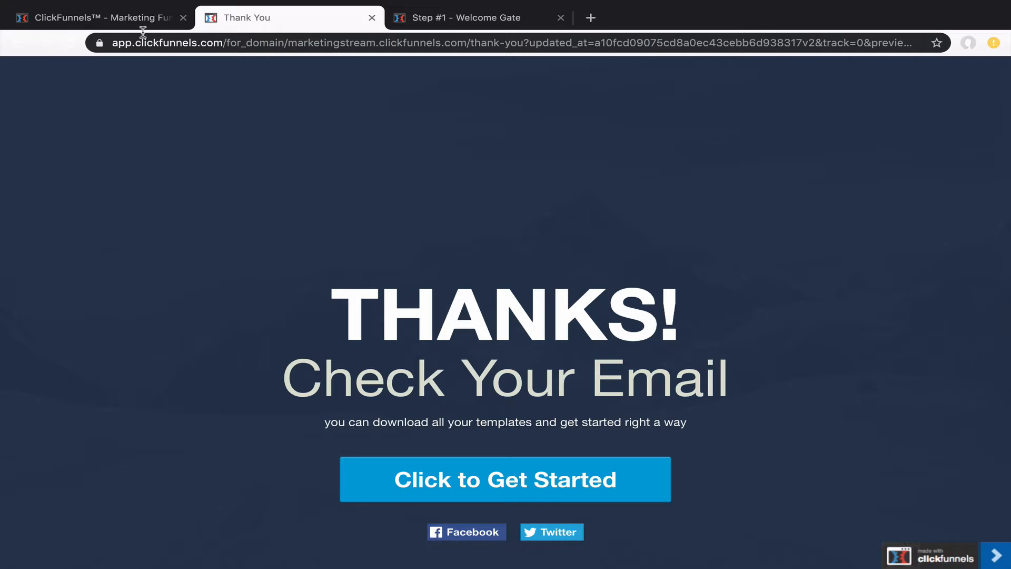
{"action": "left_click", "coordinate": [133, 17]}
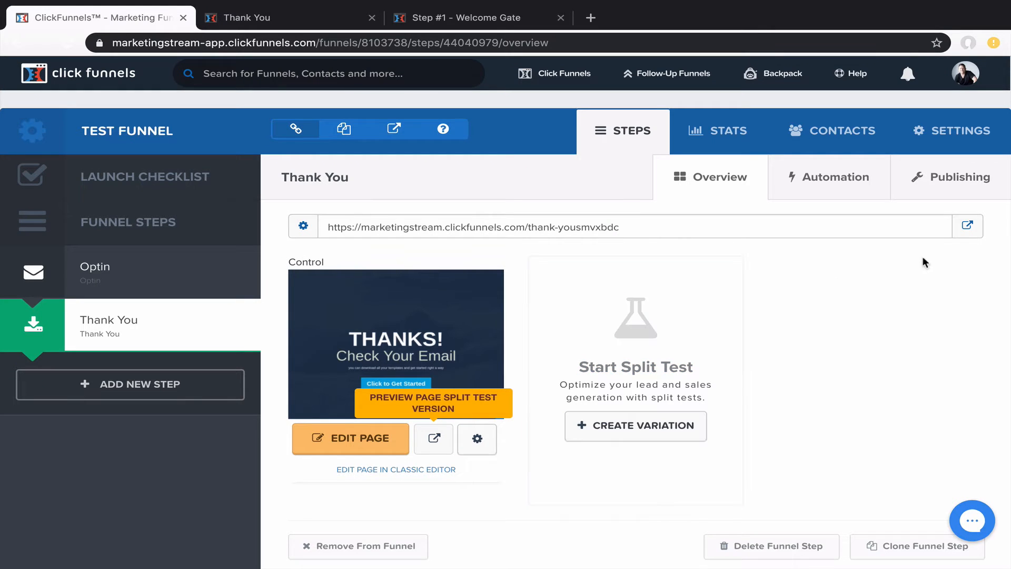
{"action": "left_click", "coordinate": [957, 132]}
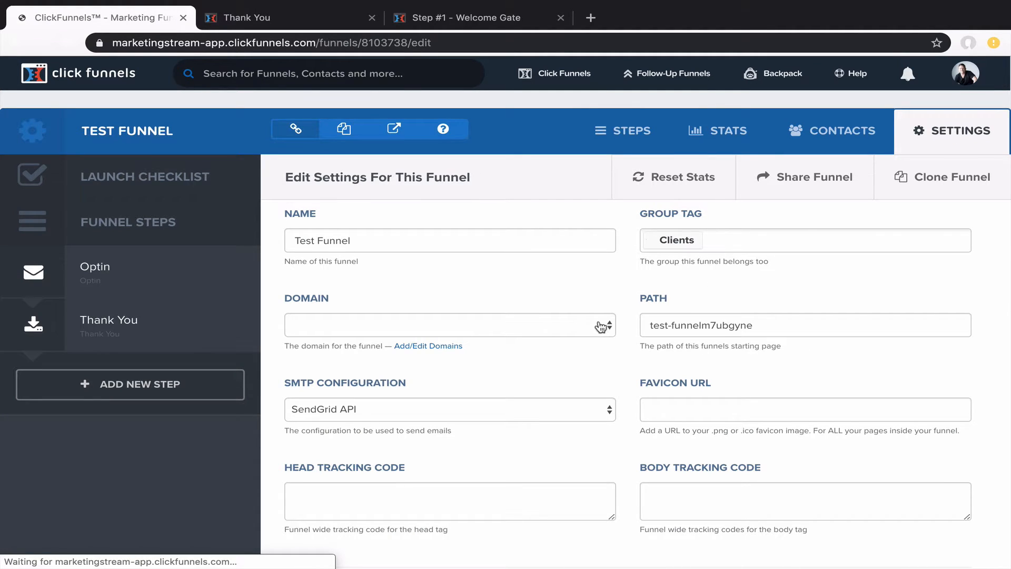
{"action": "left_click", "coordinate": [601, 326]}
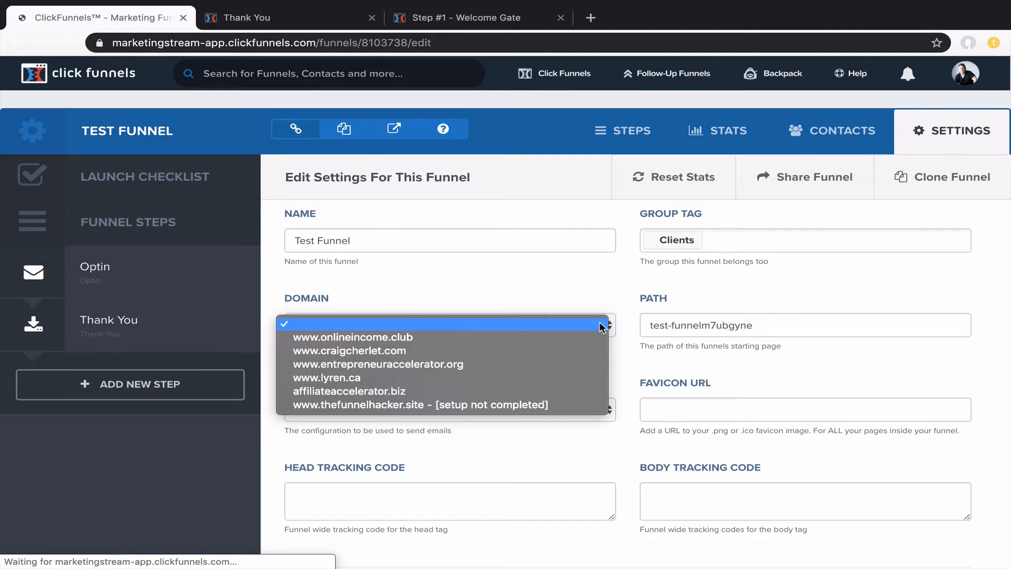
{"action": "left_click", "coordinate": [455, 337]}
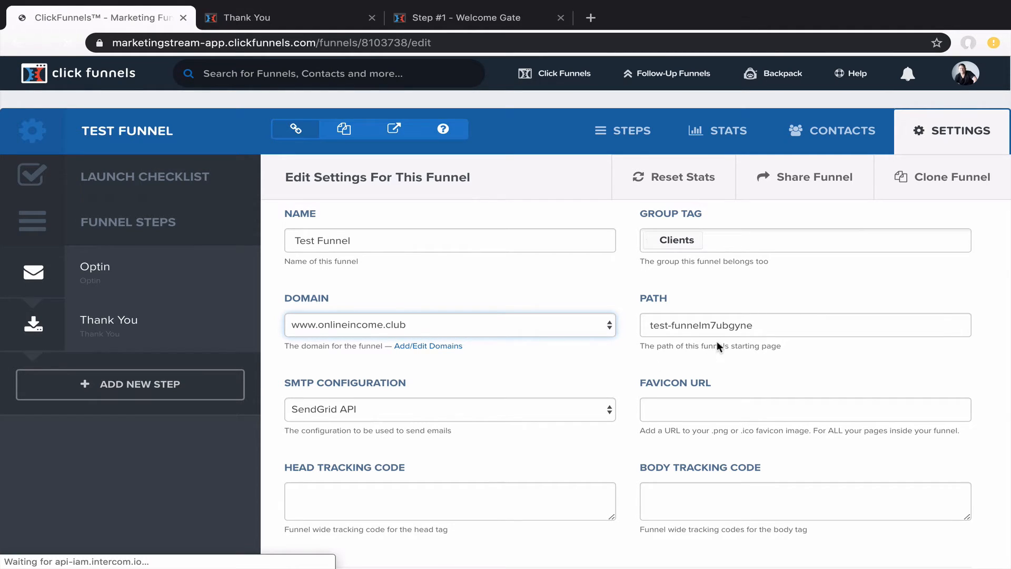
{"action": "left_click", "coordinate": [396, 135]}
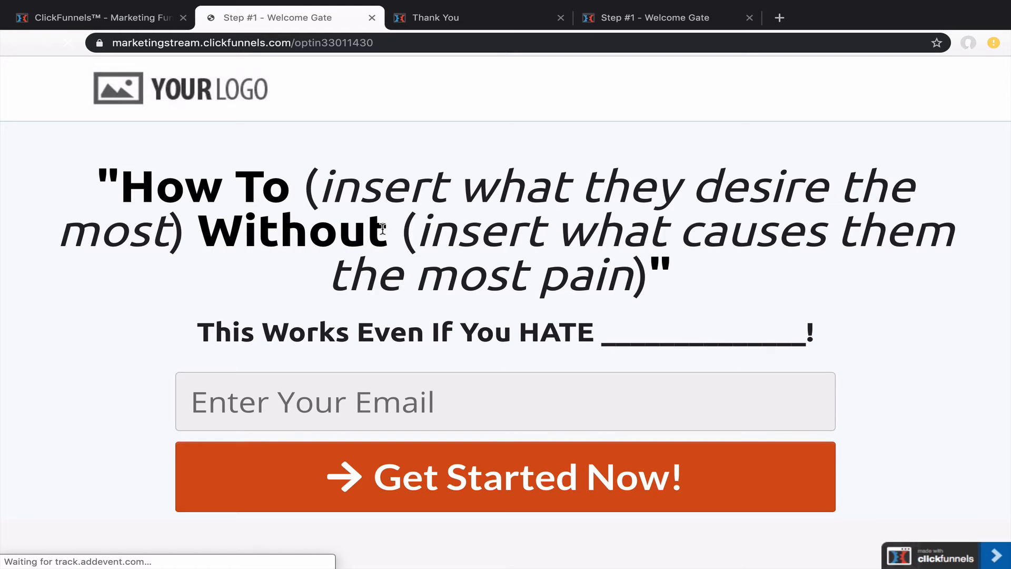
{"action": "scroll", "coordinate": [452, 322], "scroll_direction": "down", "scroll_amount": 4}
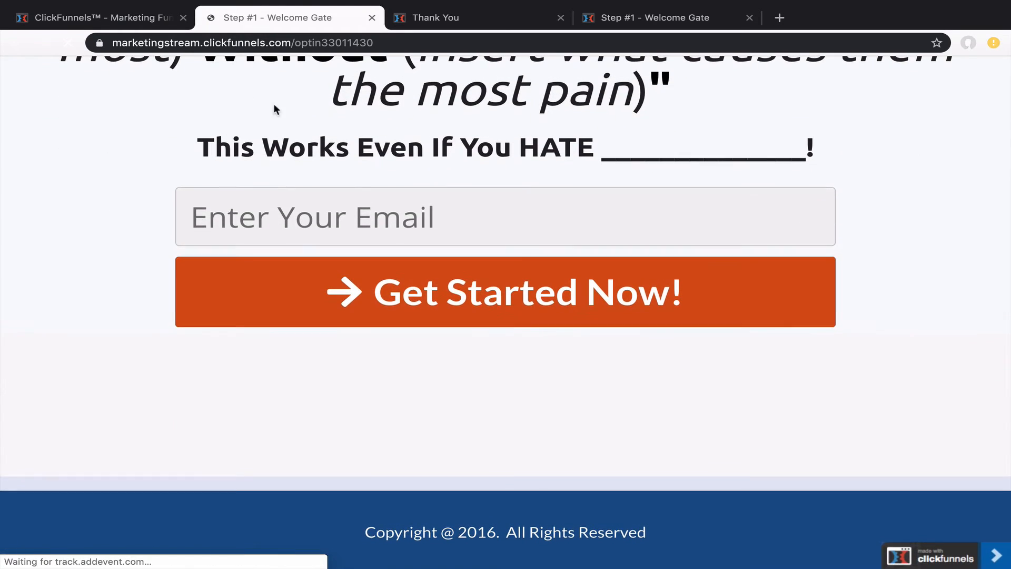
{"action": "scroll", "coordinate": [296, 171], "scroll_direction": "up", "scroll_amount": 4}
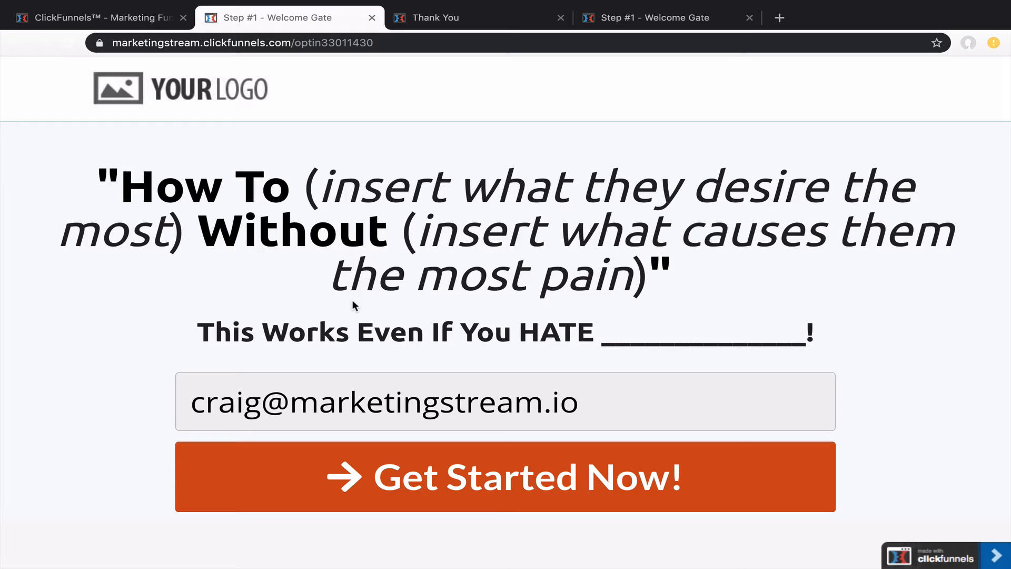
{"action": "left_click", "coordinate": [161, 7]}
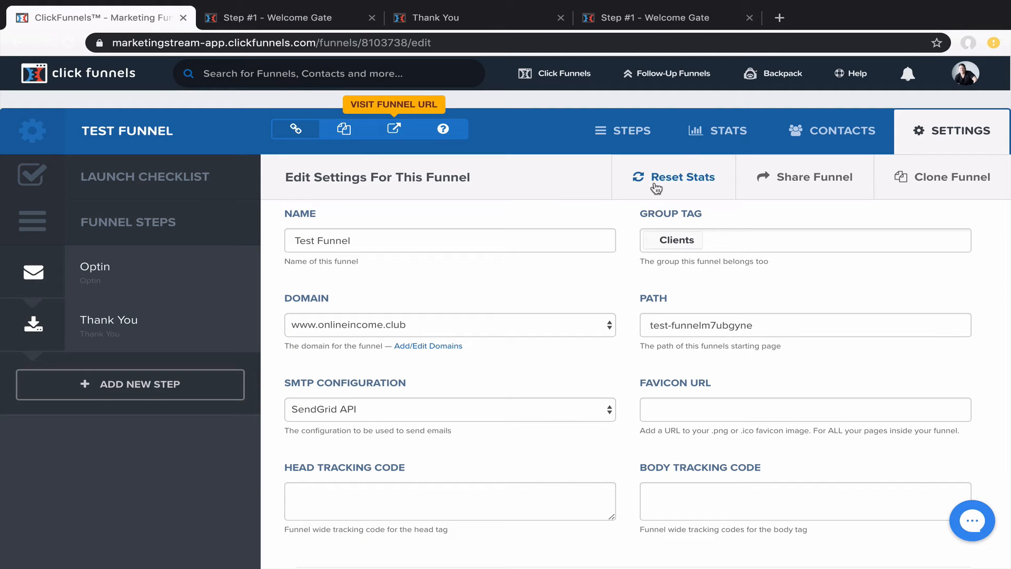
Return to the Test Funnel's Optin step overview with its optinethiiiq1 step URL
{"action": "left_click", "coordinate": [709, 133]}
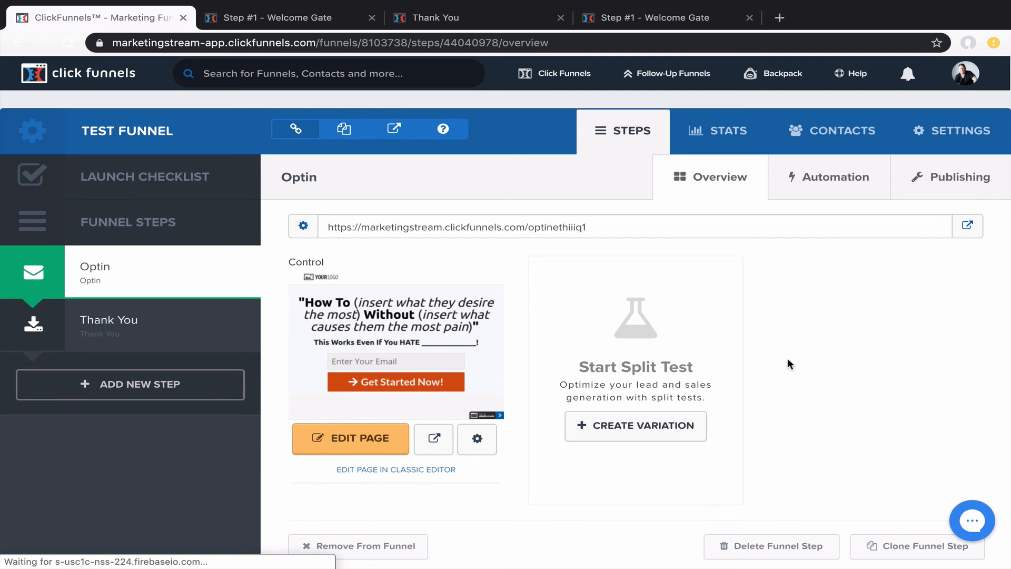
{"action": "scroll", "coordinate": [788, 360], "scroll_direction": "down", "scroll_amount": 1}
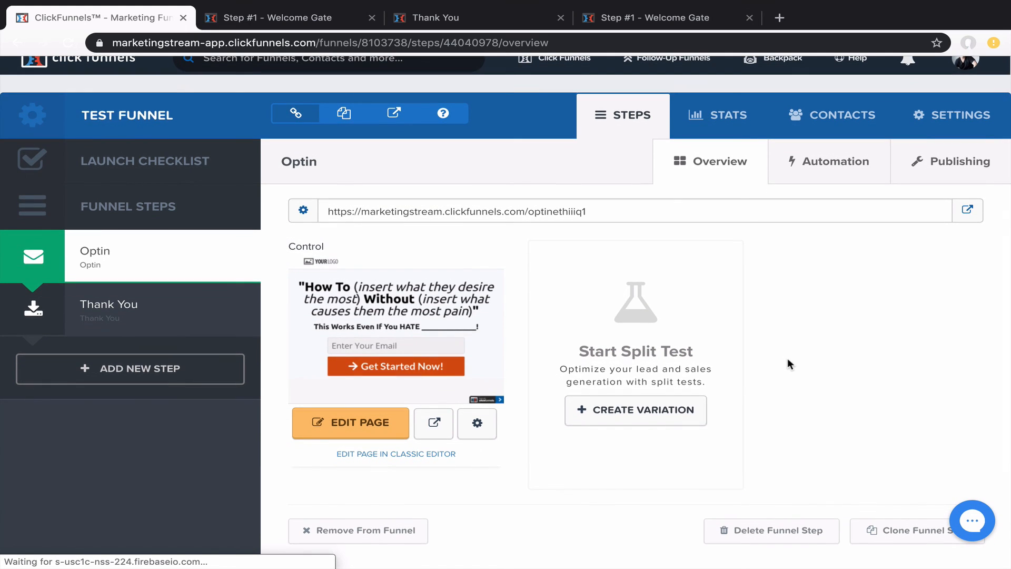